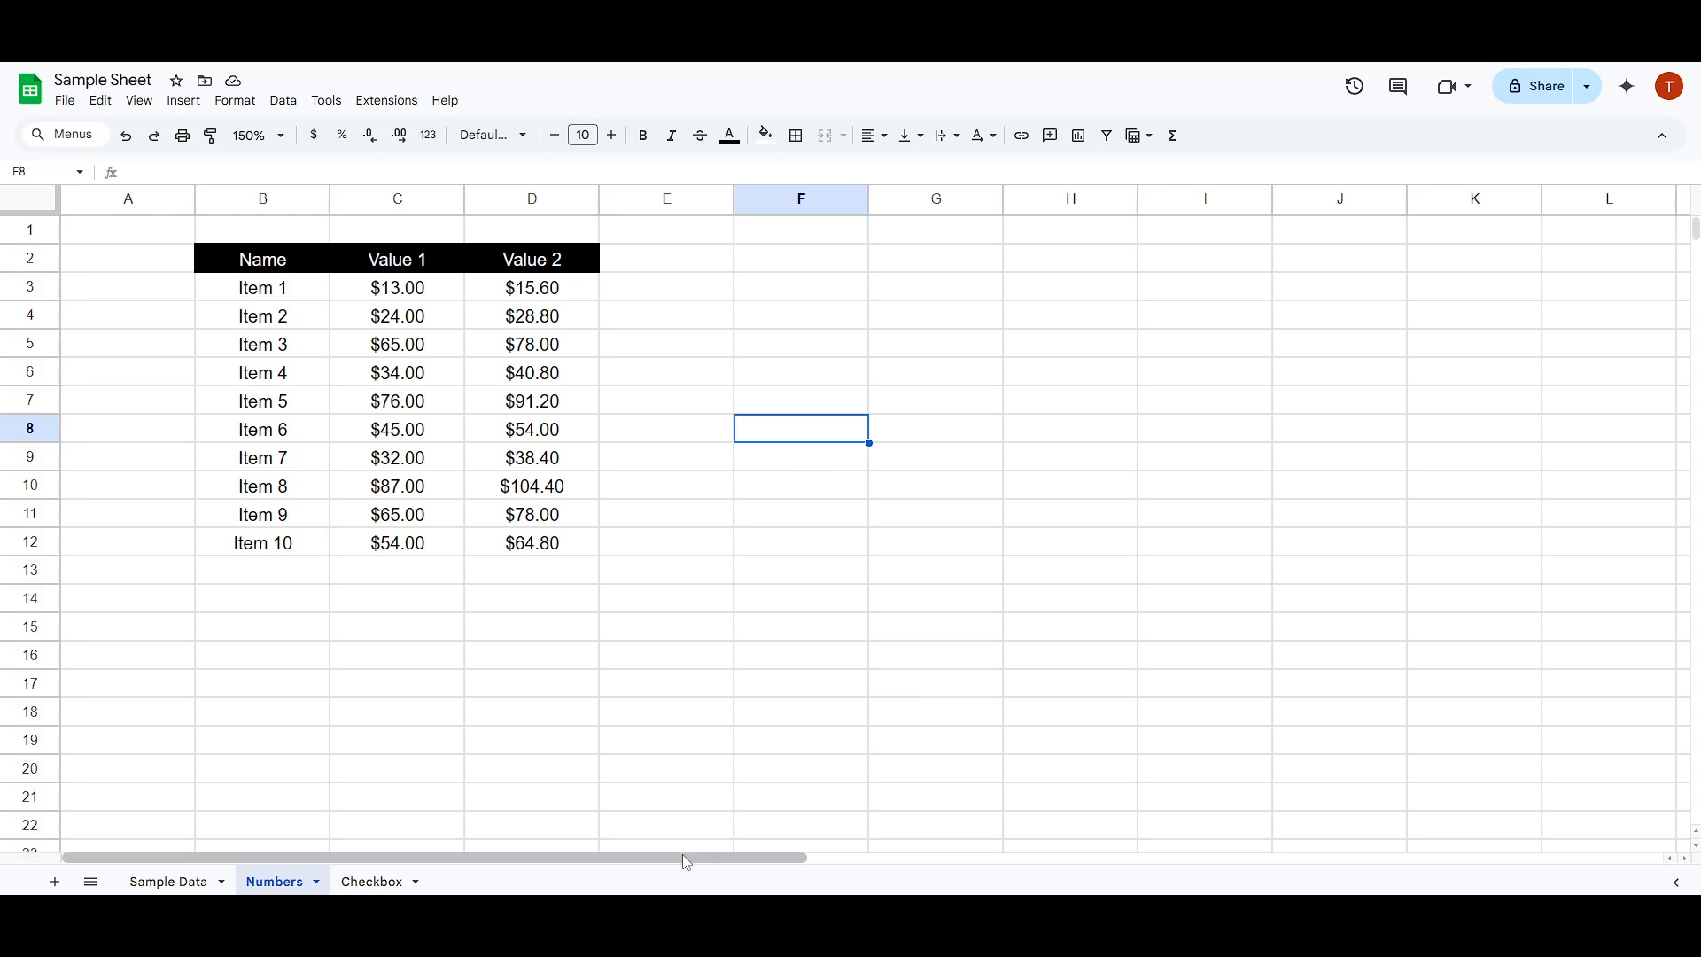
- Insert a chart from the data in B2:D12 and move it beside the table so the data stays uncovered
mouse_move(683, 857)
left_mouse_down()
mouse_move(715, 869)
mouse_move(689, 867)
left_mouse_up()
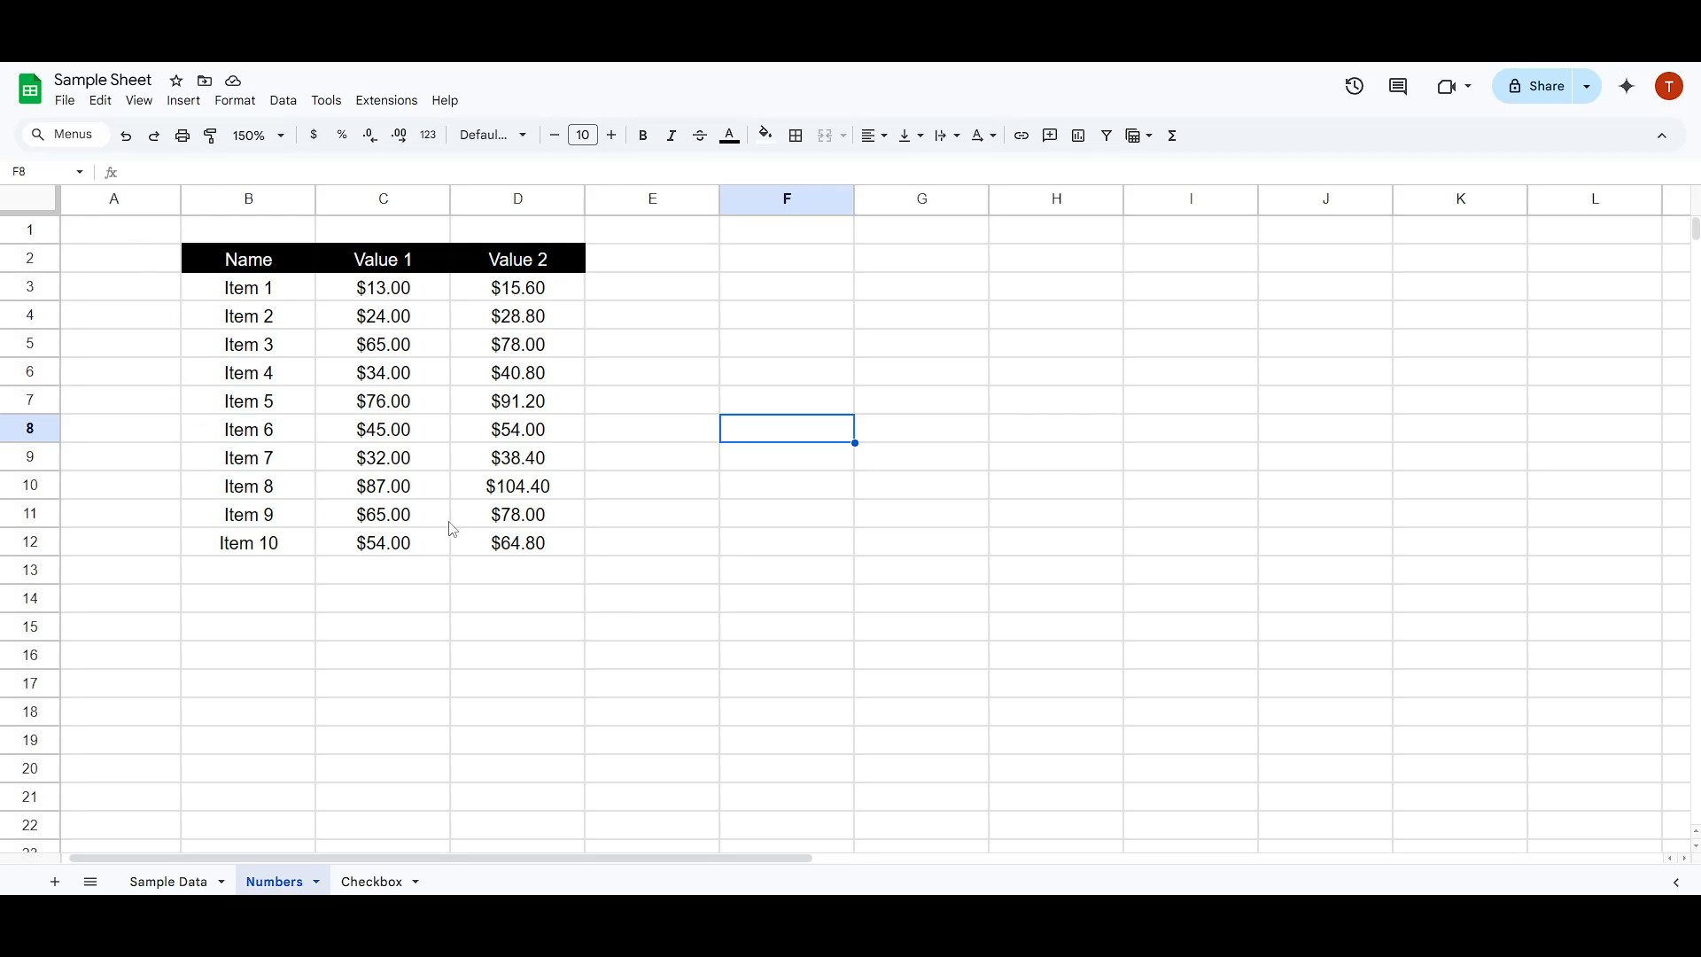
left_click_drag(530, 549, 259, 272)
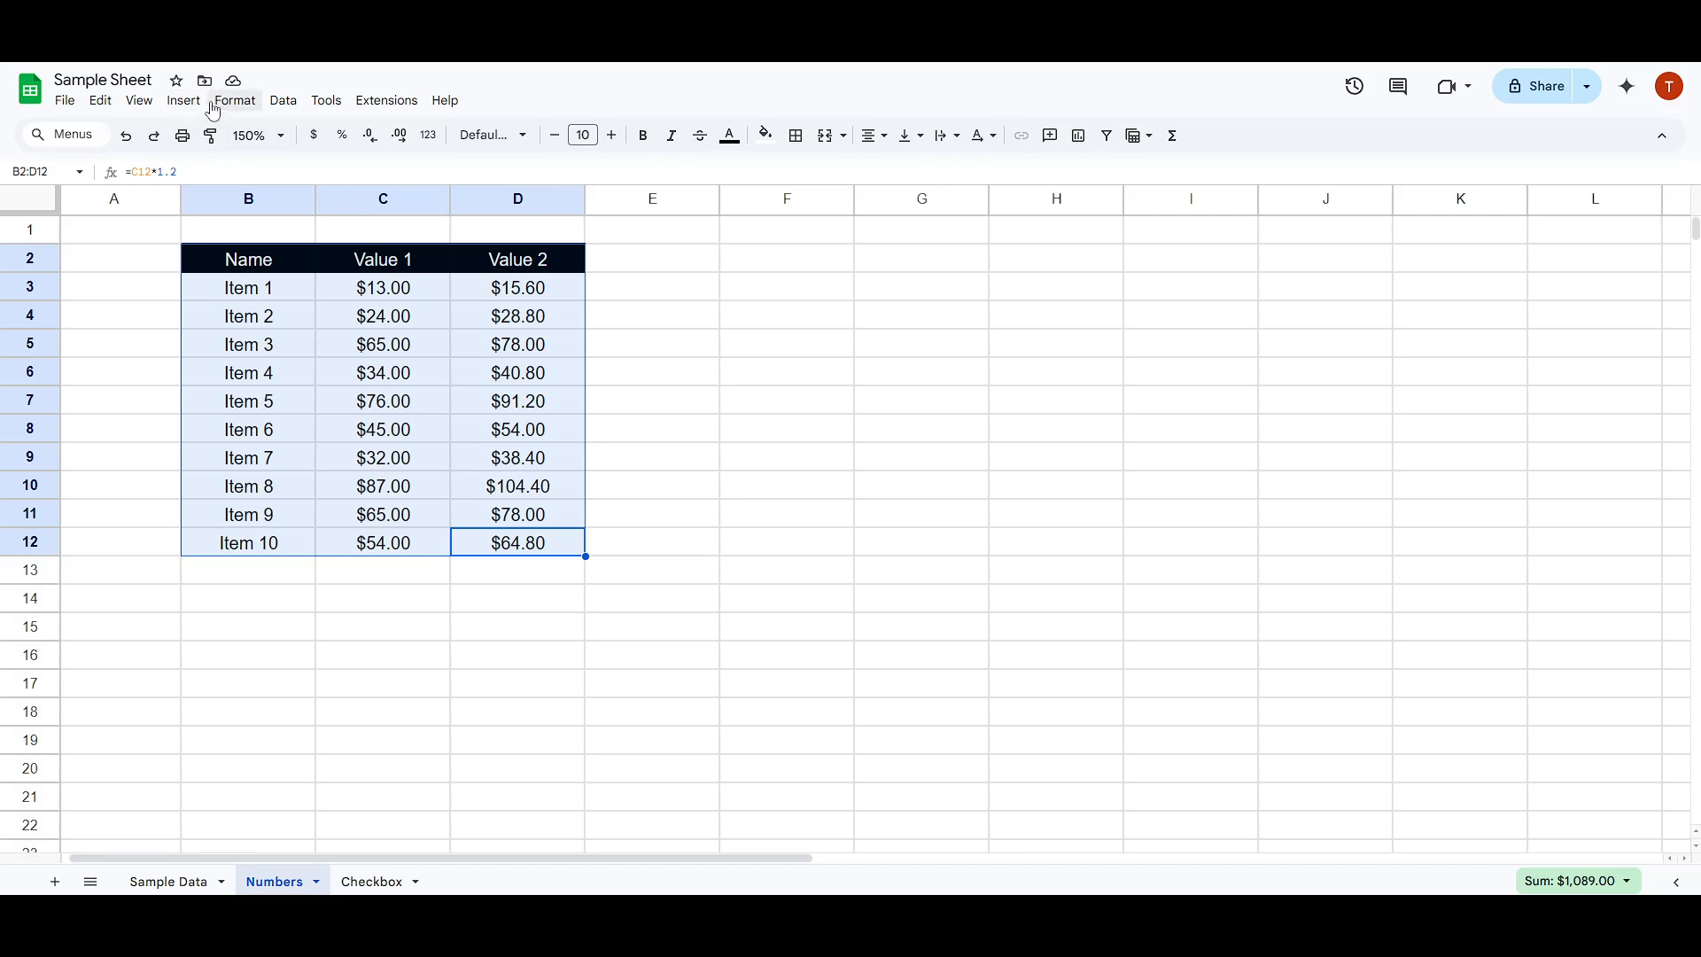
left_click(424, 373)
mouse_move(270, 260)
left_mouse_down()
mouse_move(296, 312)
mouse_move(494, 494)
mouse_move(519, 544)
left_mouse_up()
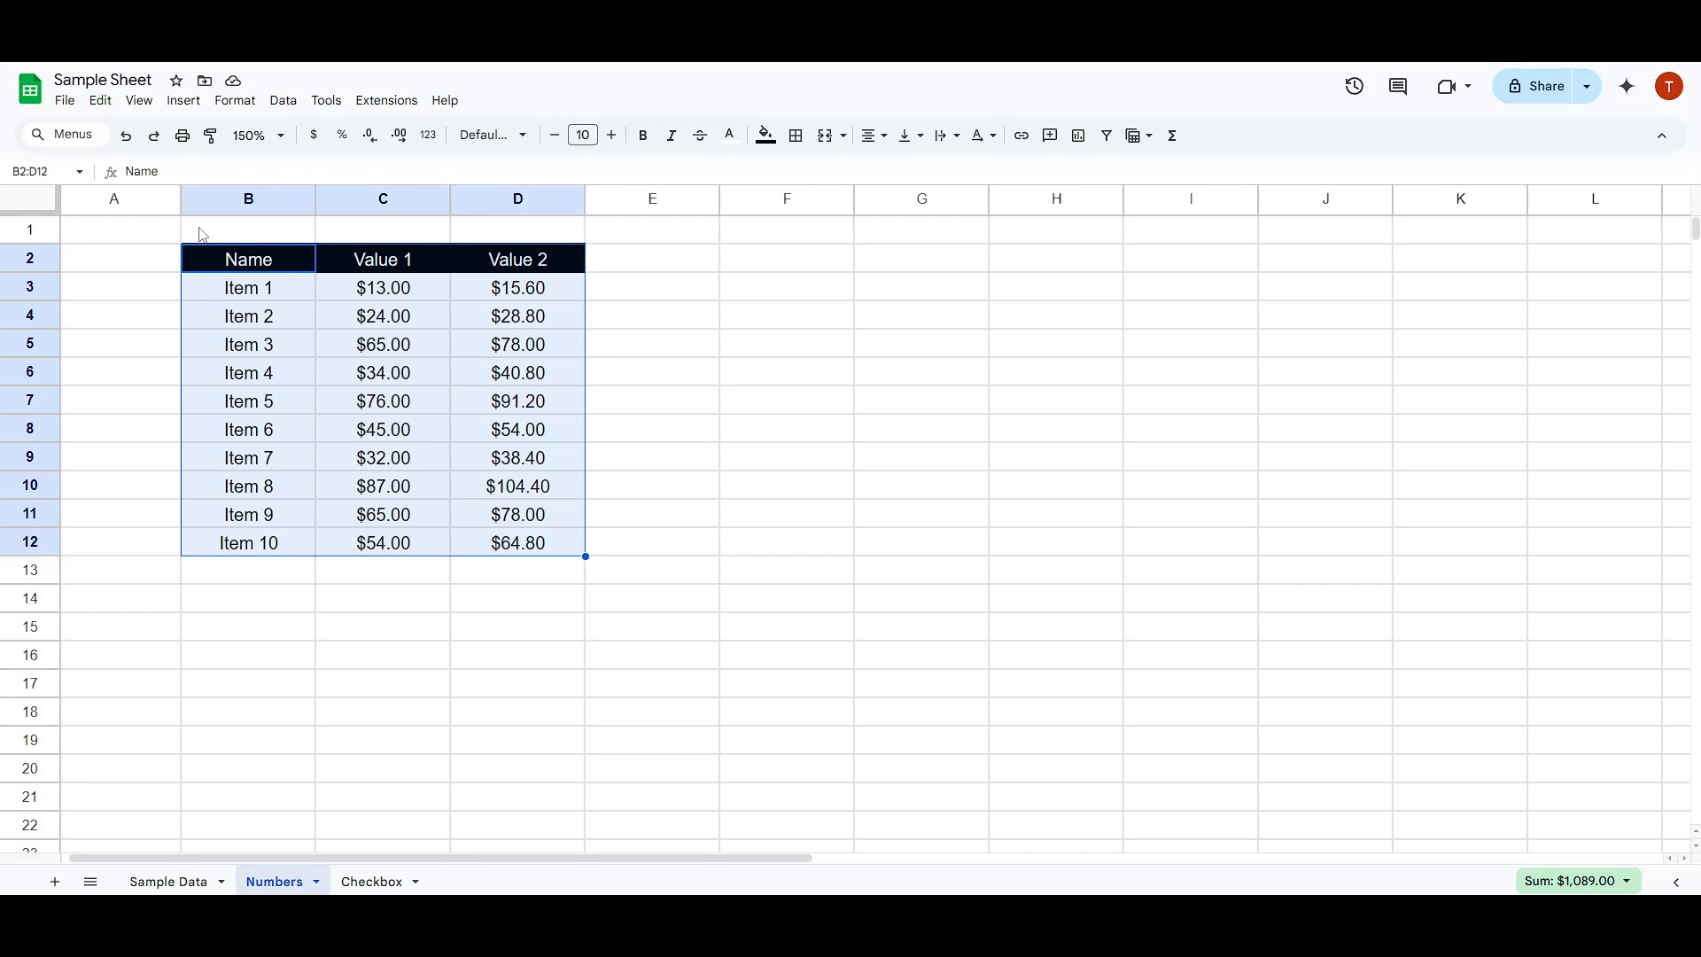
left_click(181, 104)
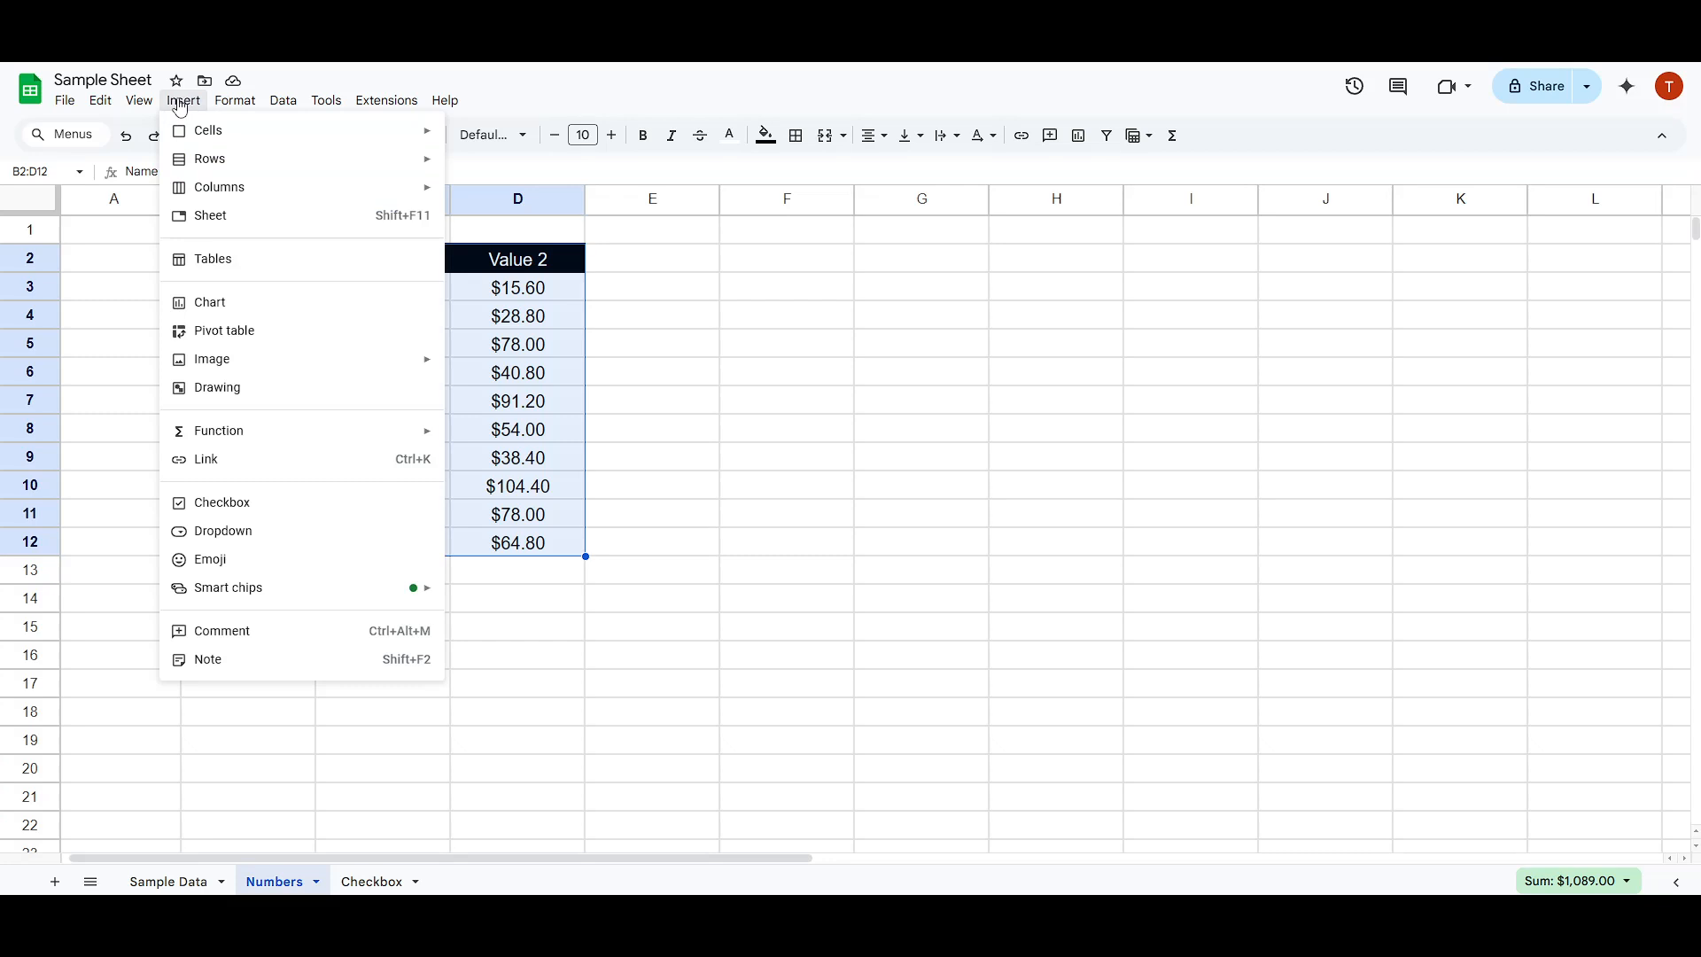
left_click(216, 311)
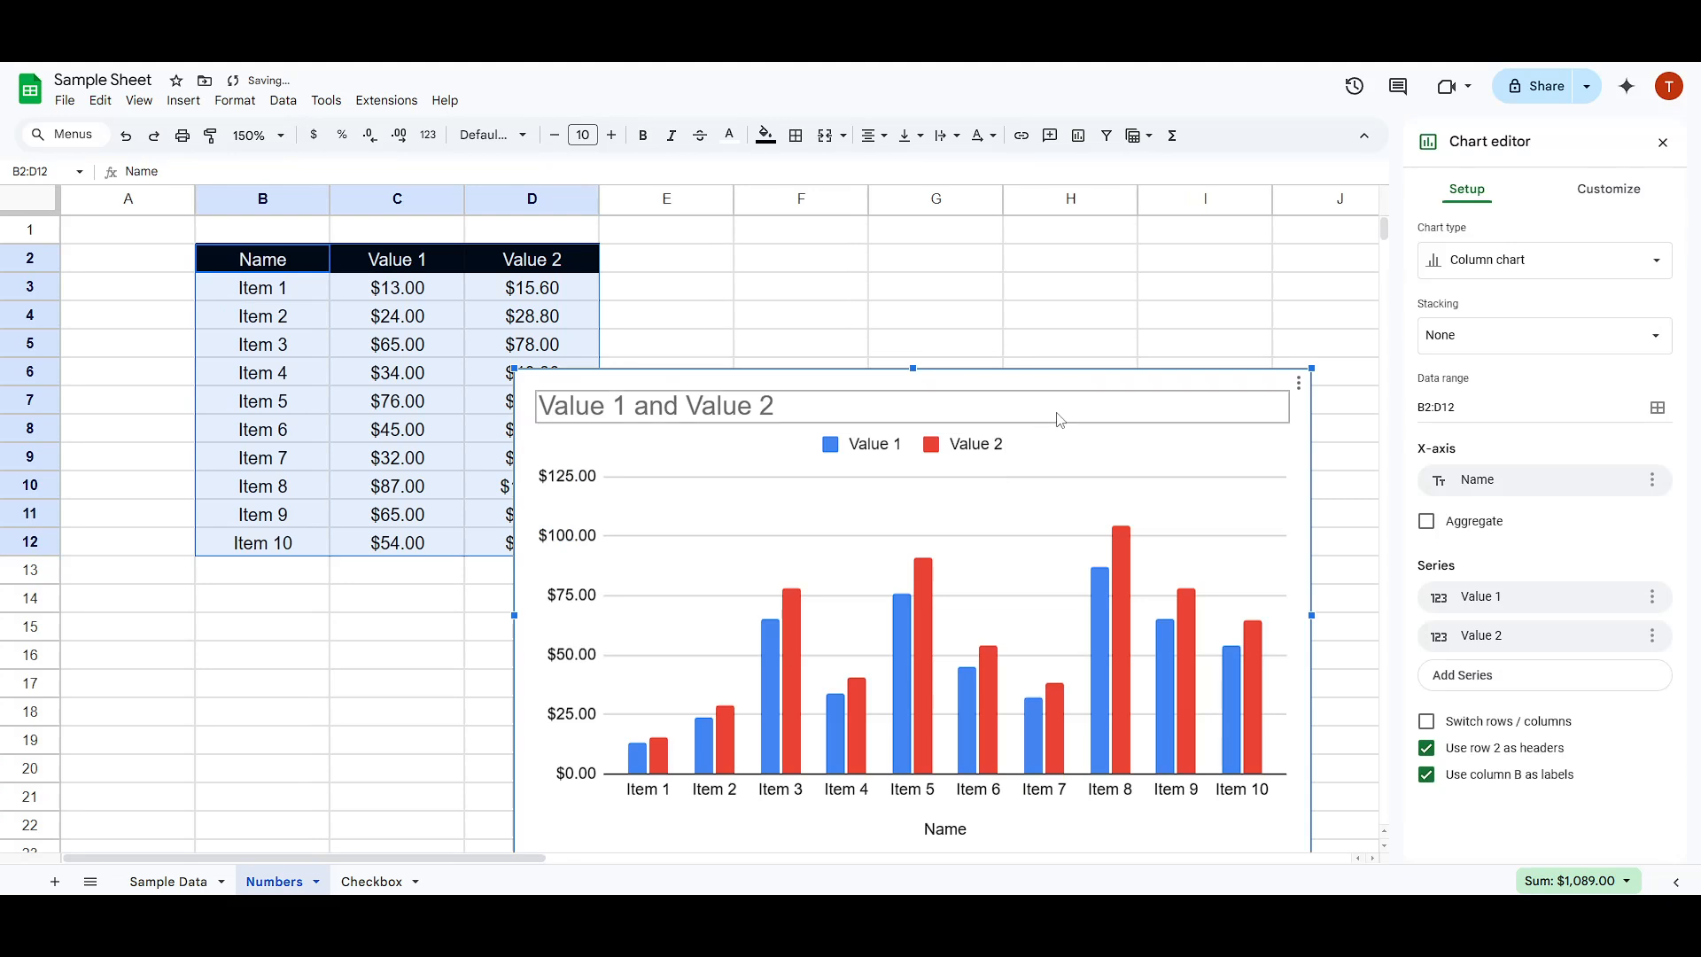
left_click_drag(1057, 398, 1145, 272)
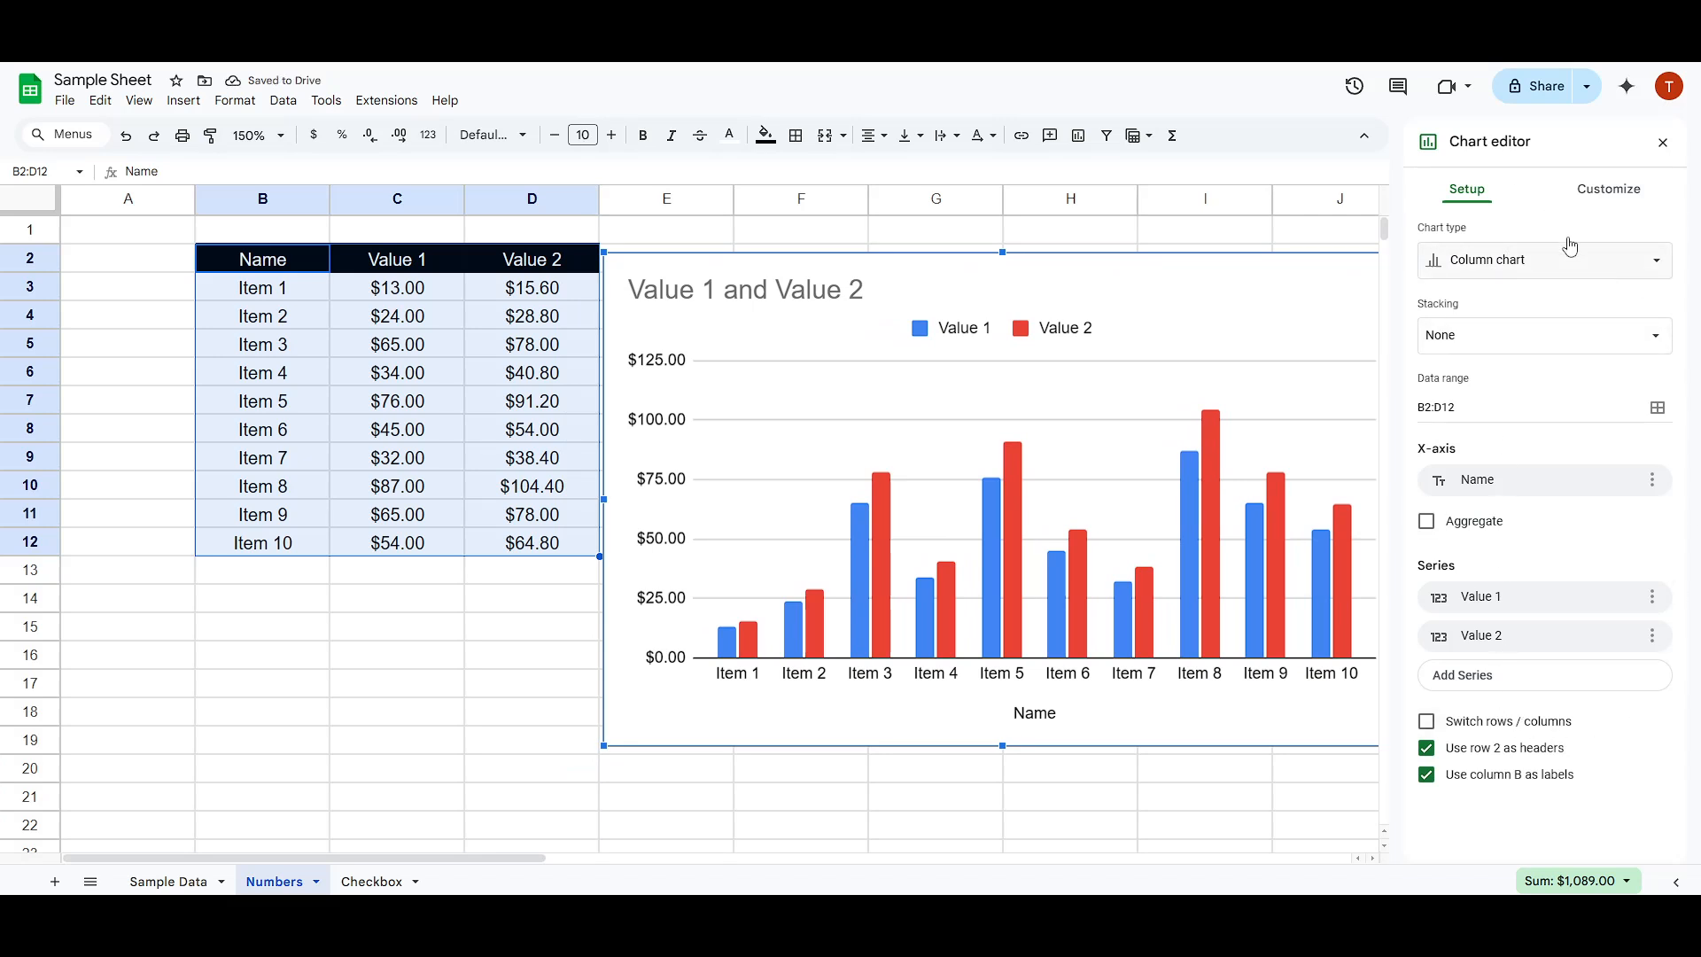
- Try the pie, bar and combo chart types on the chart, returning to the bar chart
left_click(1514, 259)
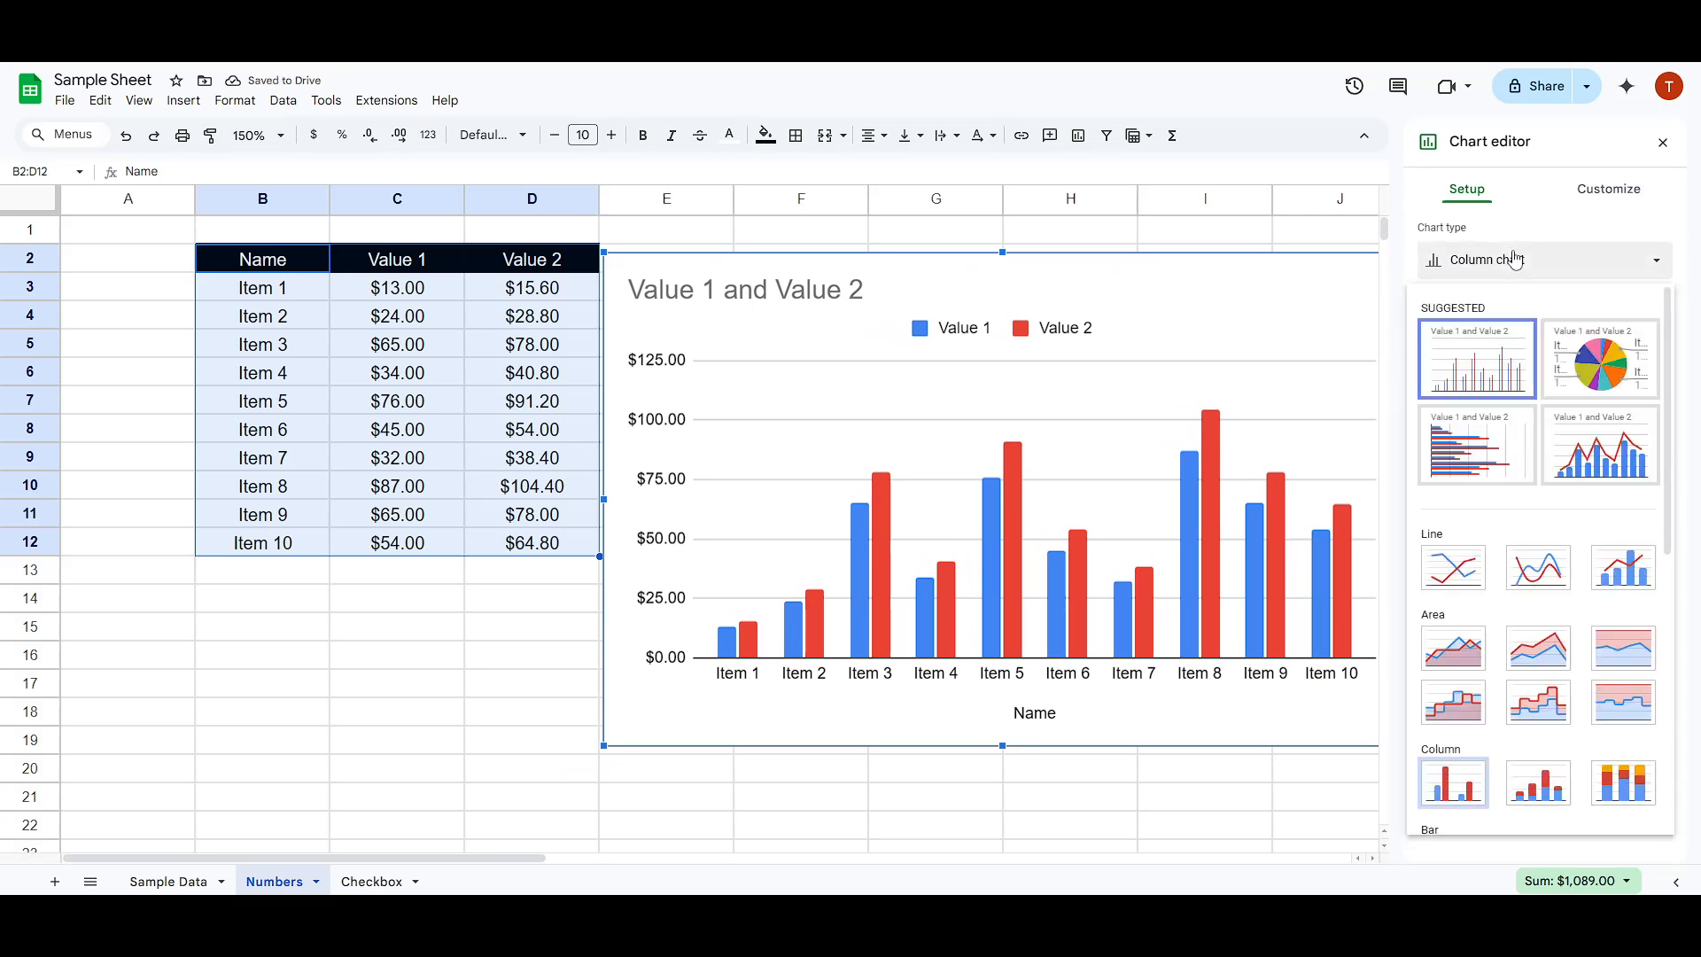
left_click(1617, 380)
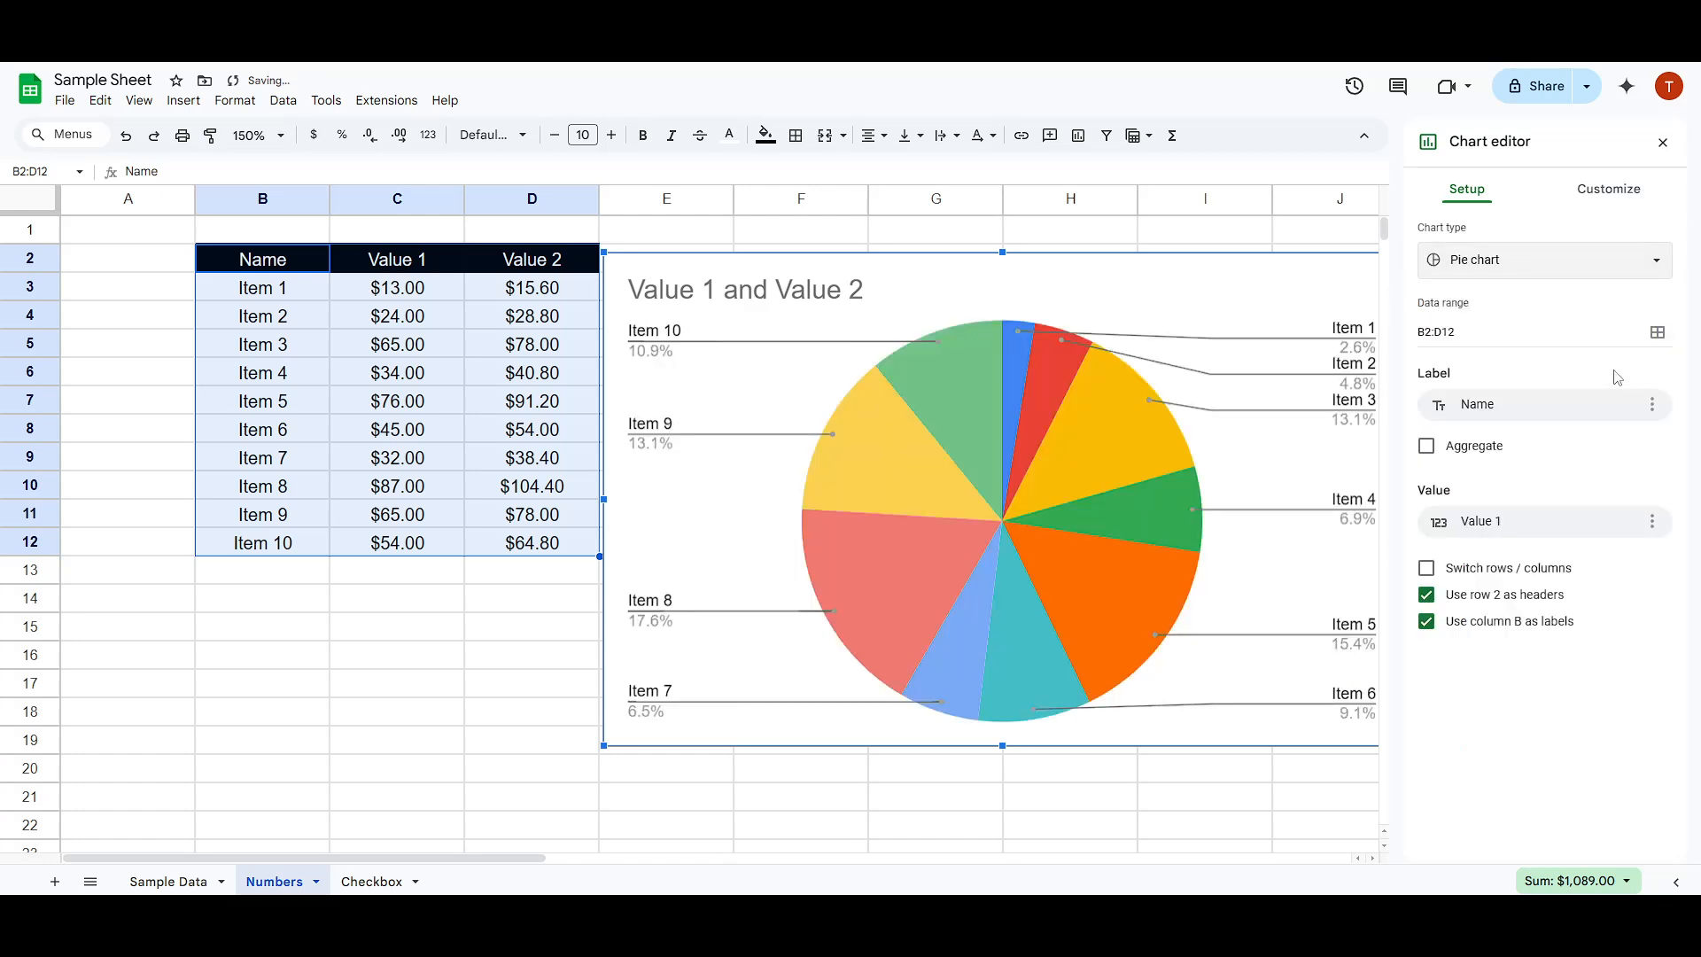
left_click(1550, 263)
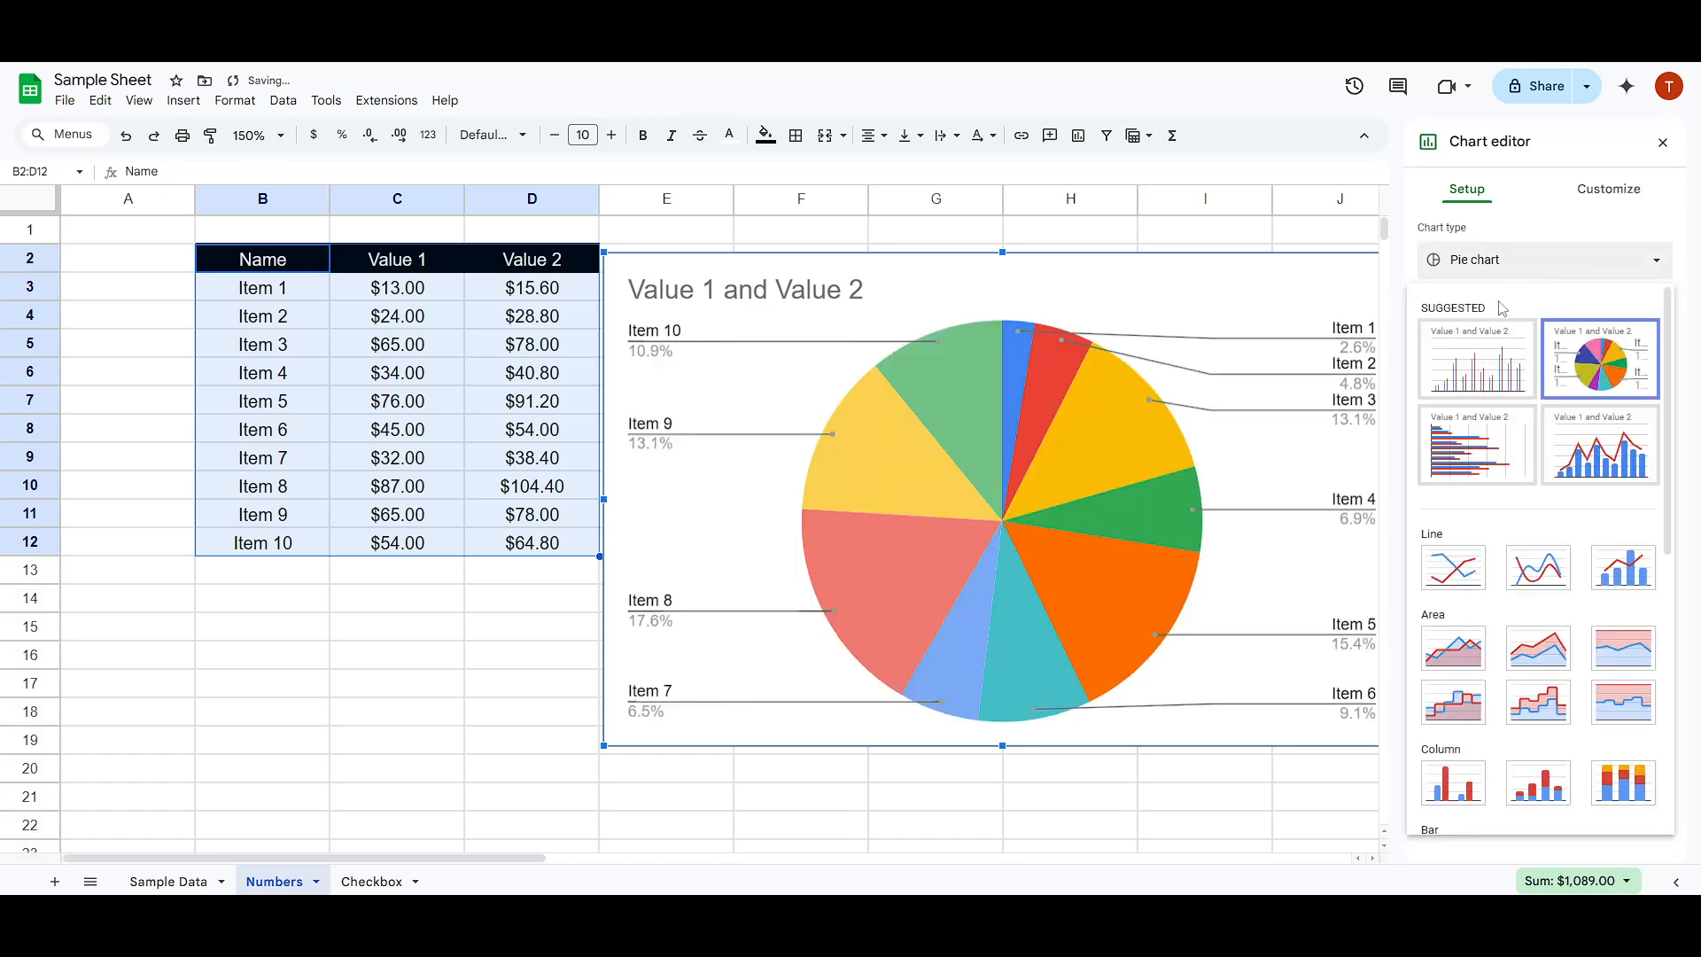
left_click(1484, 446)
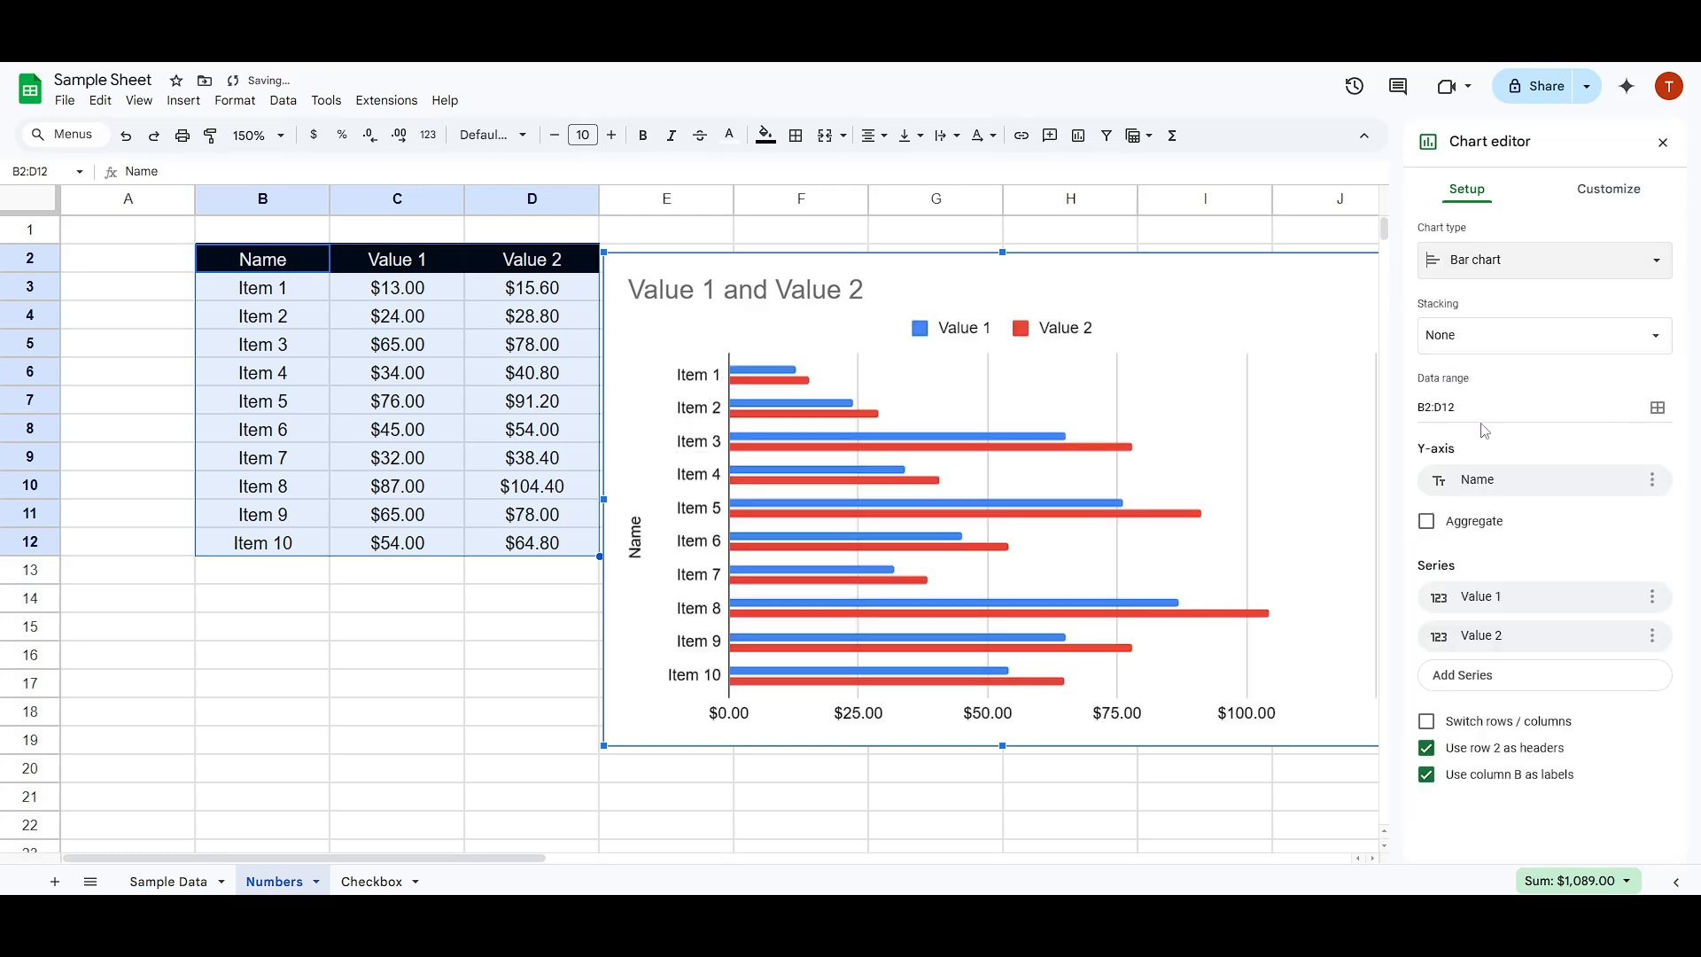
left_click(1528, 266)
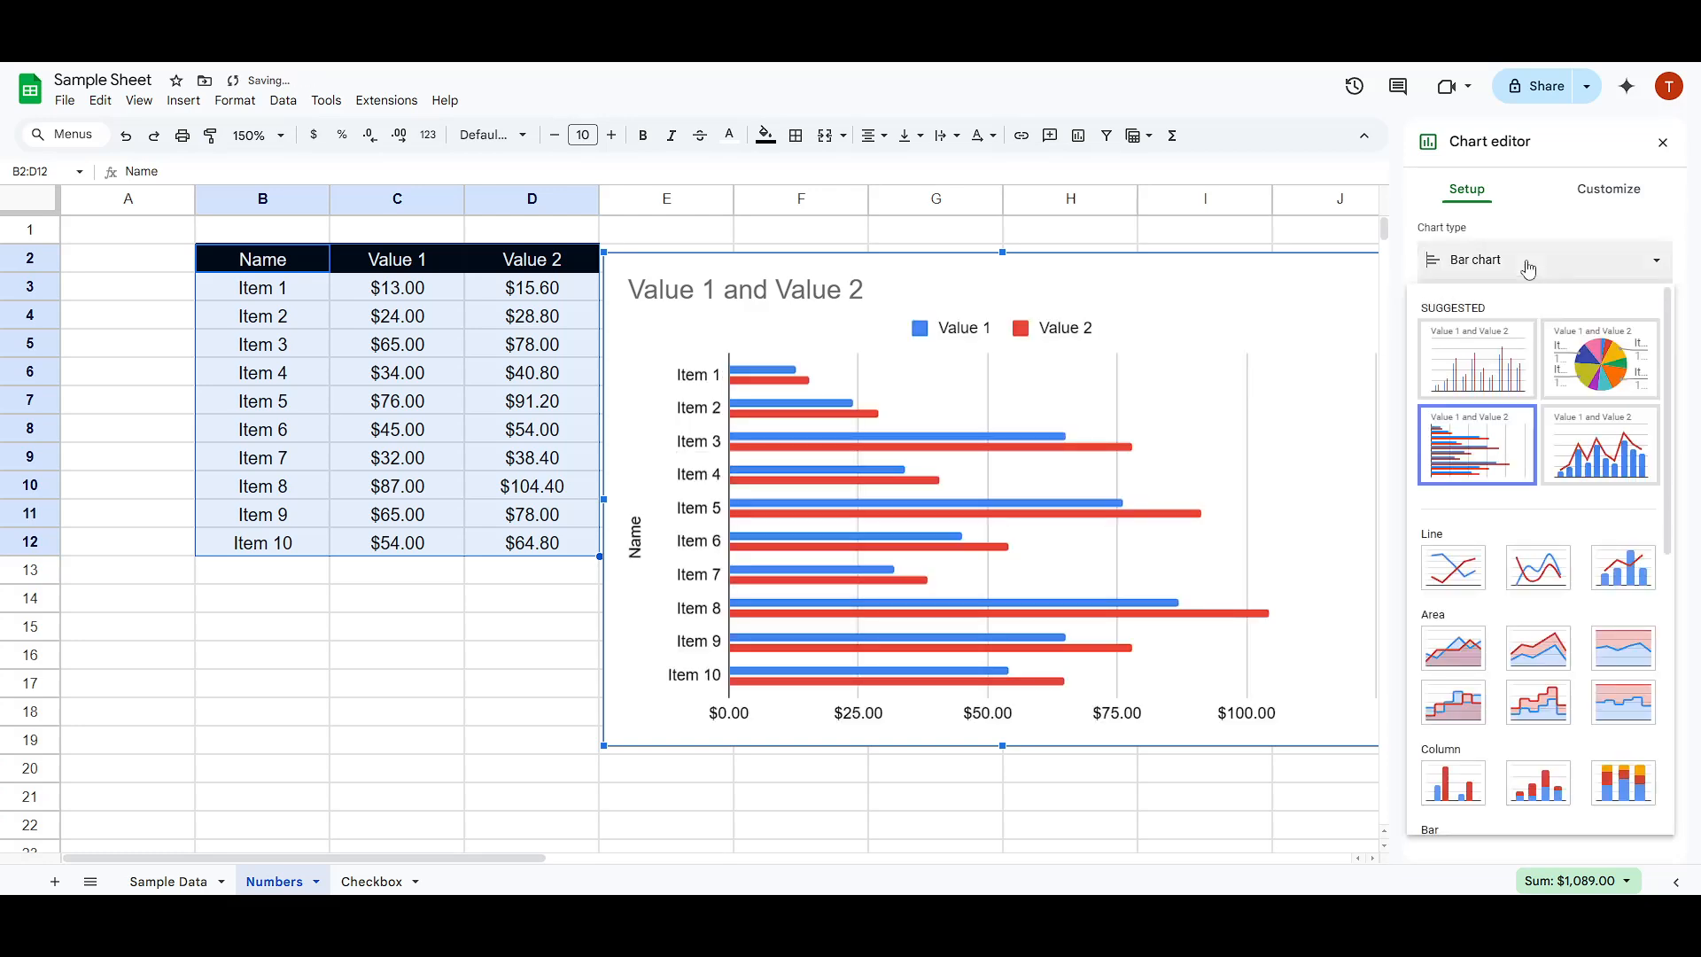
left_click(1590, 454)
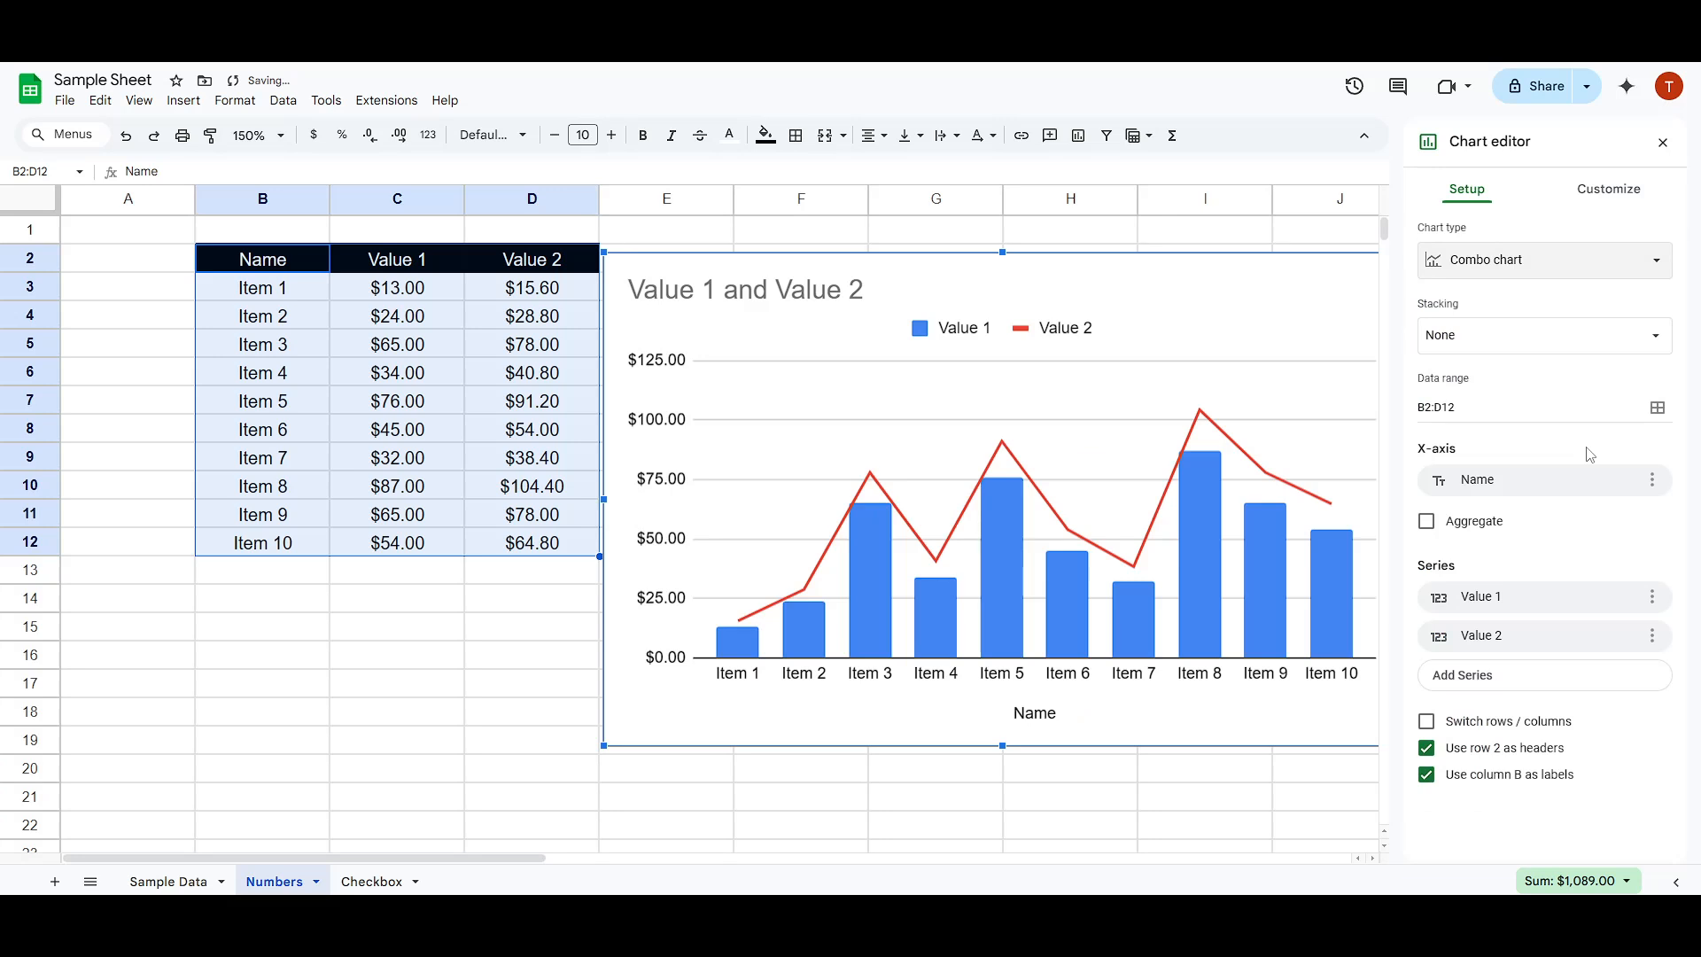
left_click(1507, 267)
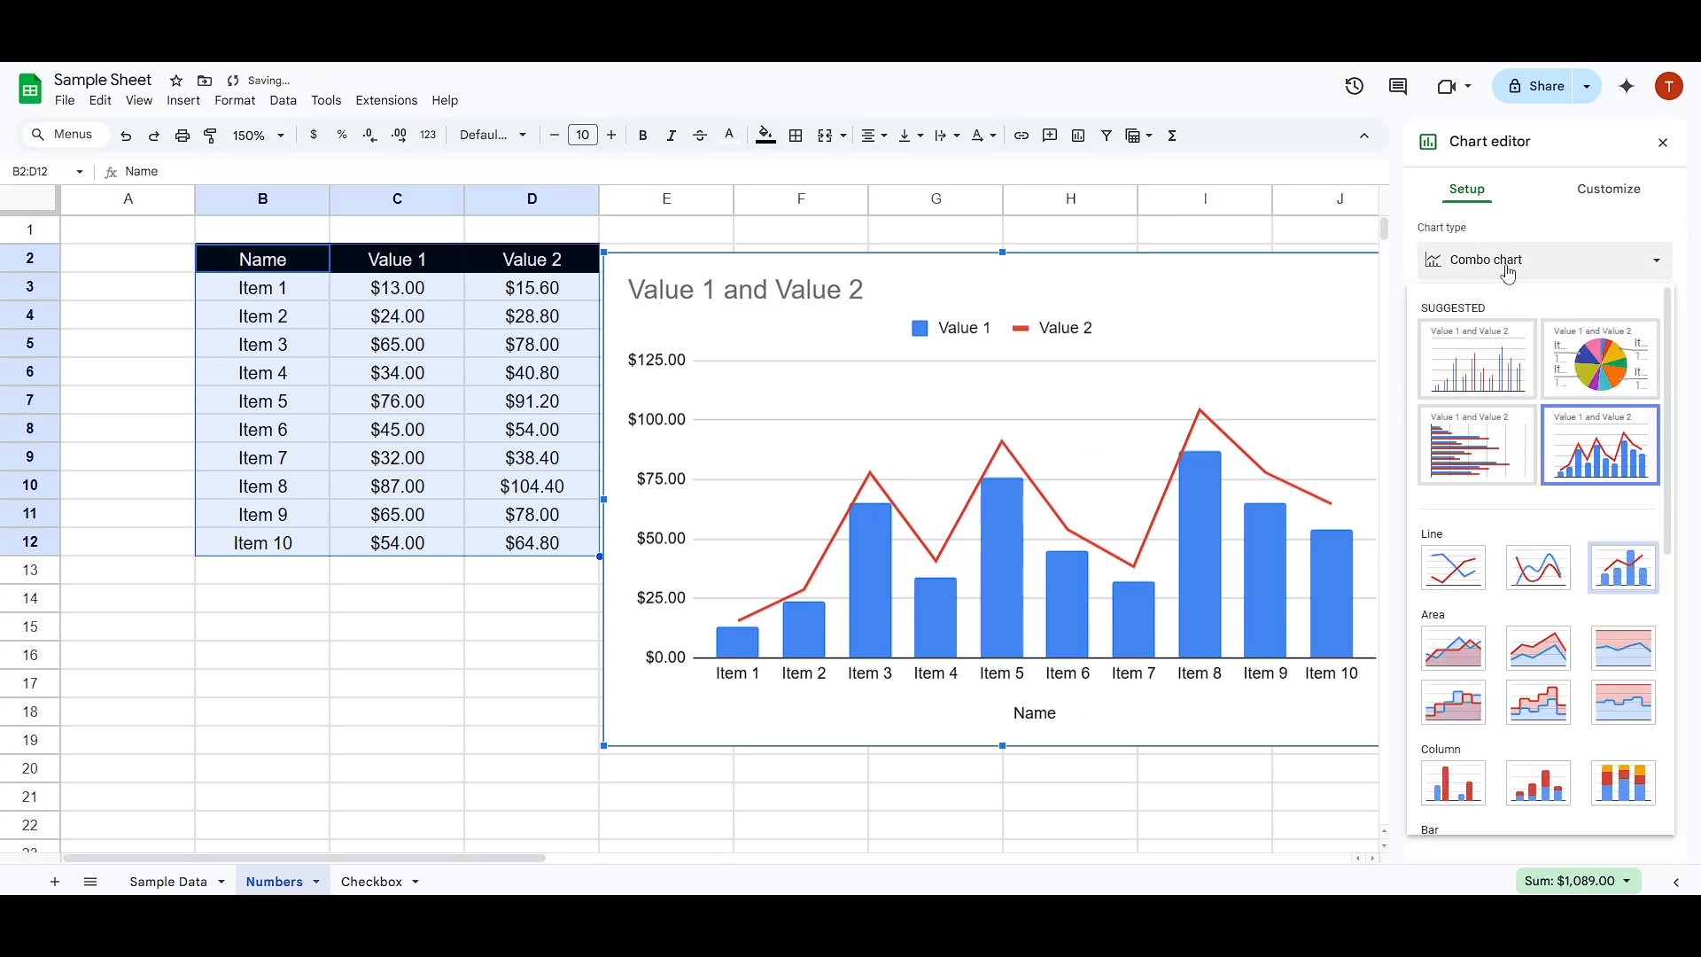
left_click(1488, 464)
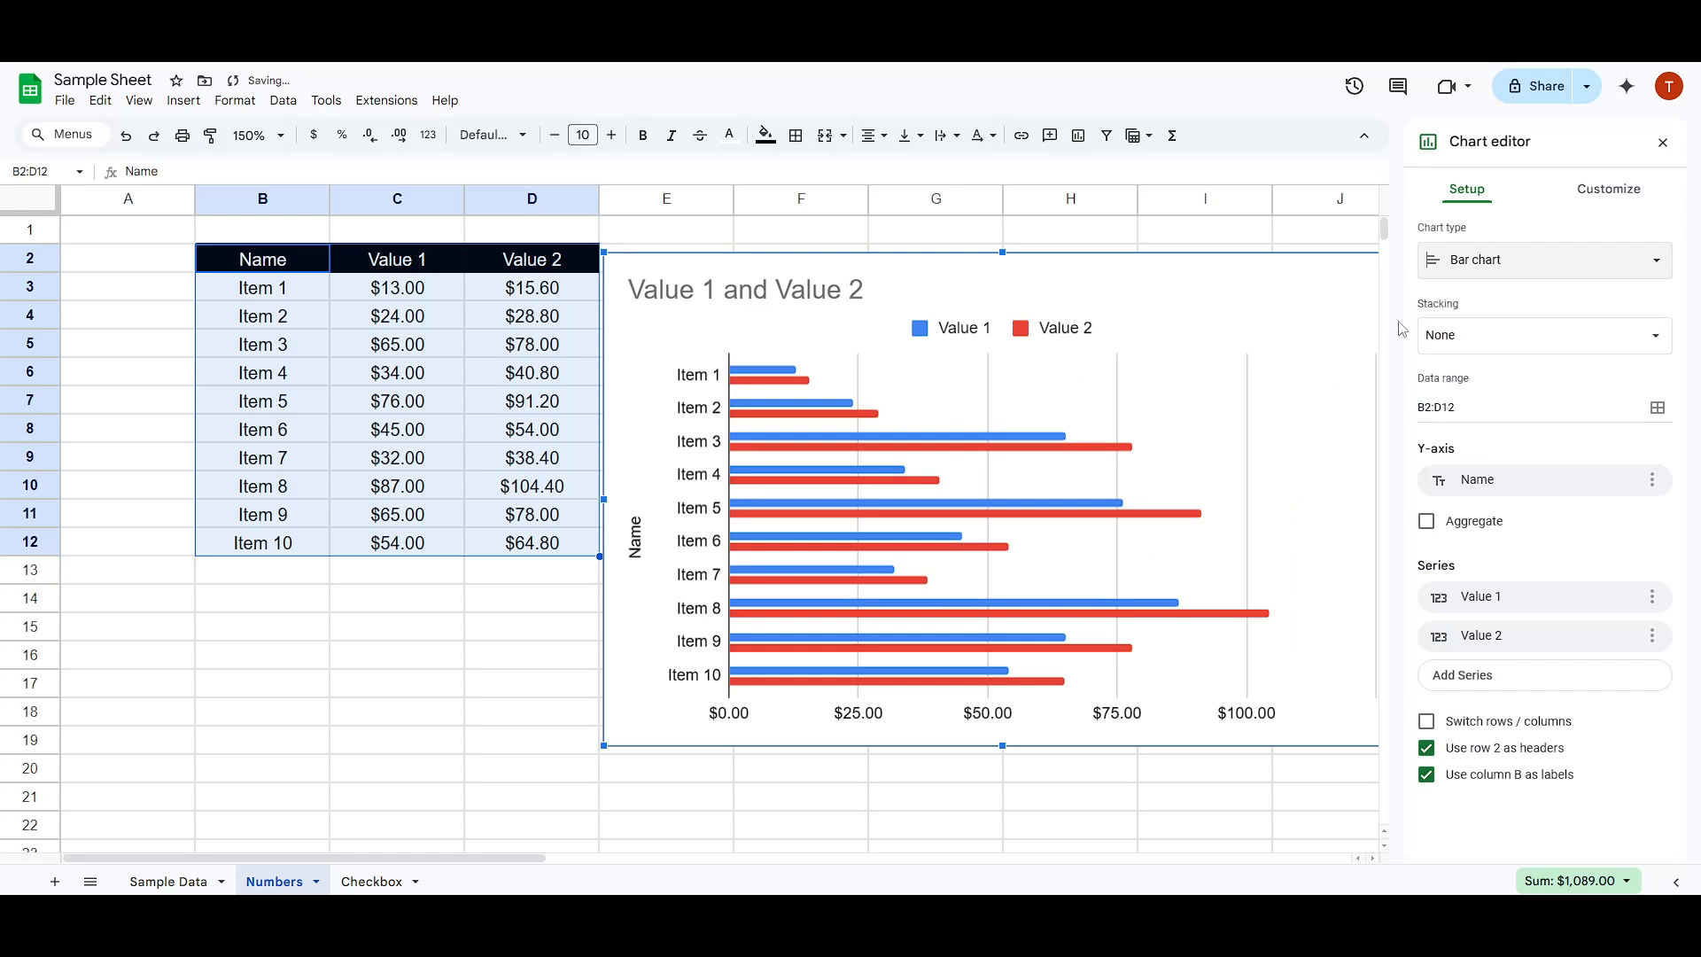
- Try the stacked bar chart type and return the chart to a column chart
left_click(1524, 270)
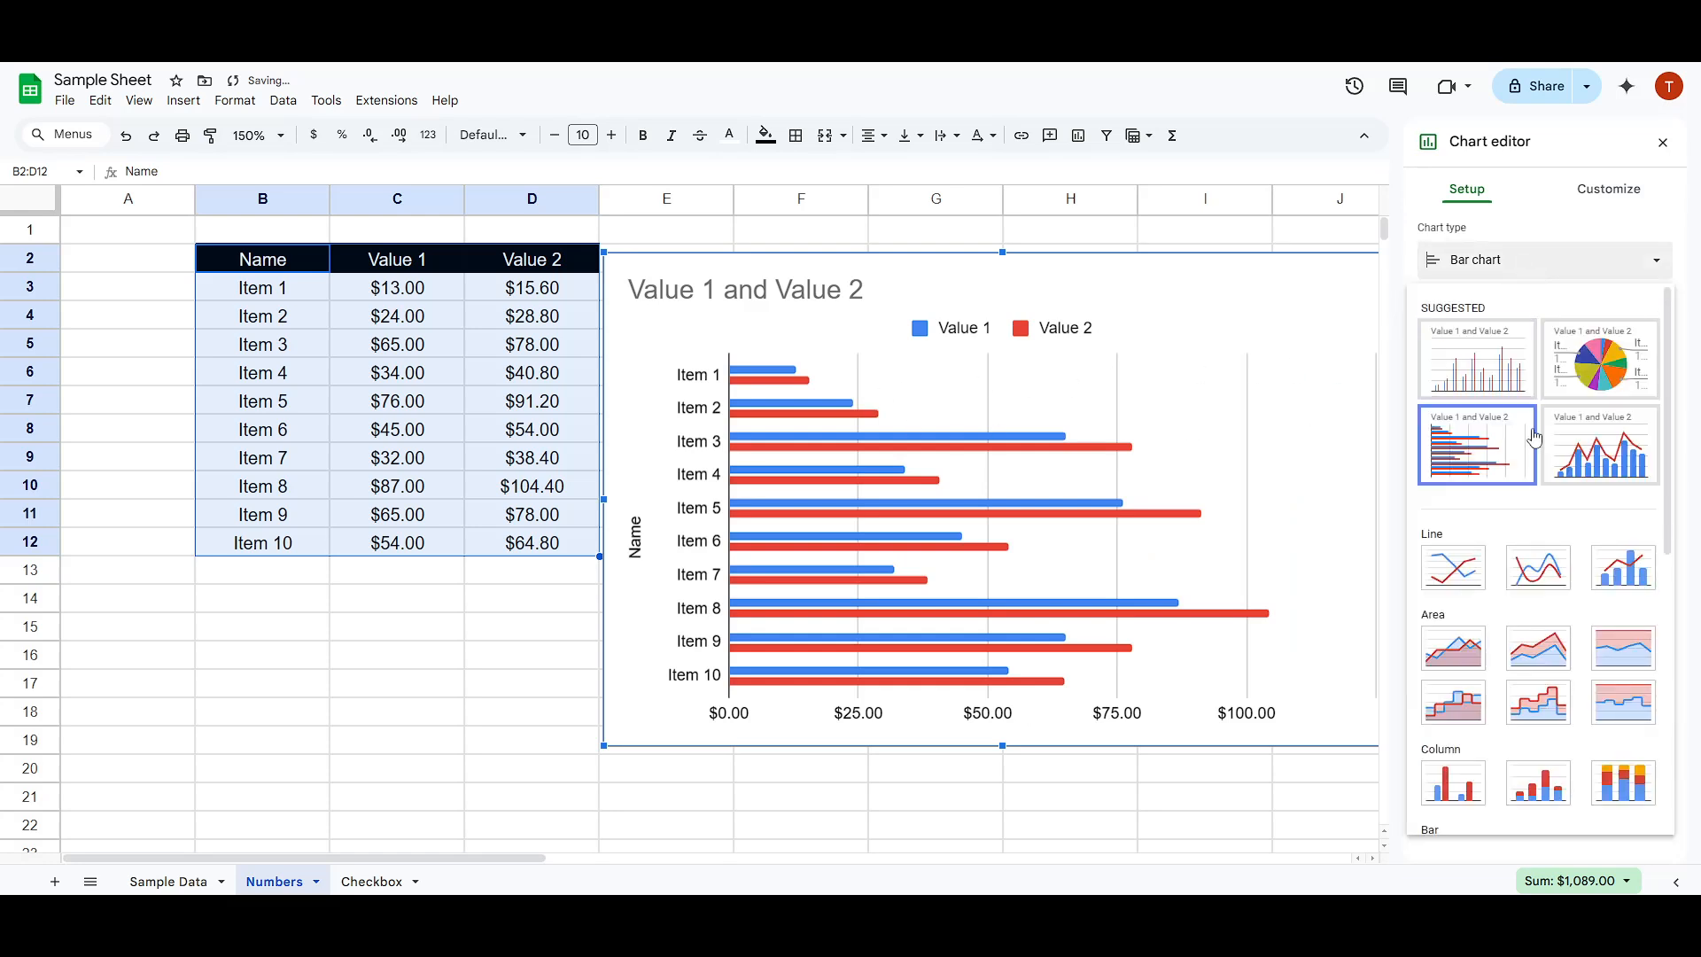
scroll(1531, 434, "down", 2)
scroll(1524, 488, "down", 2)
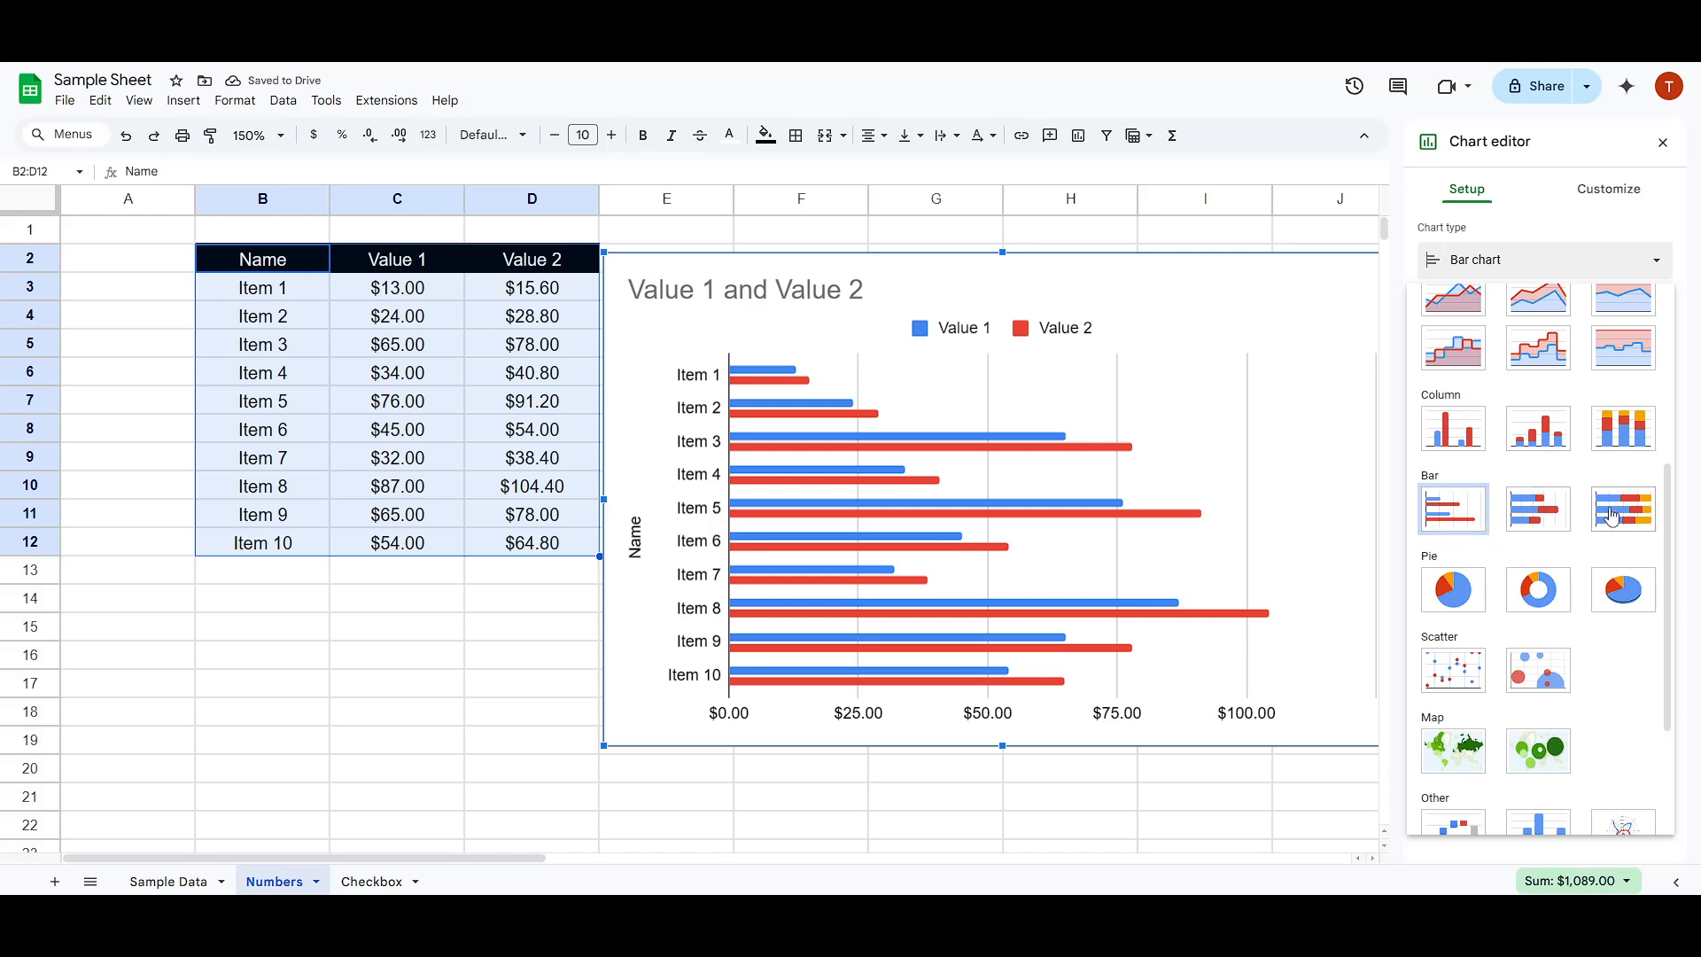
left_click(1546, 515)
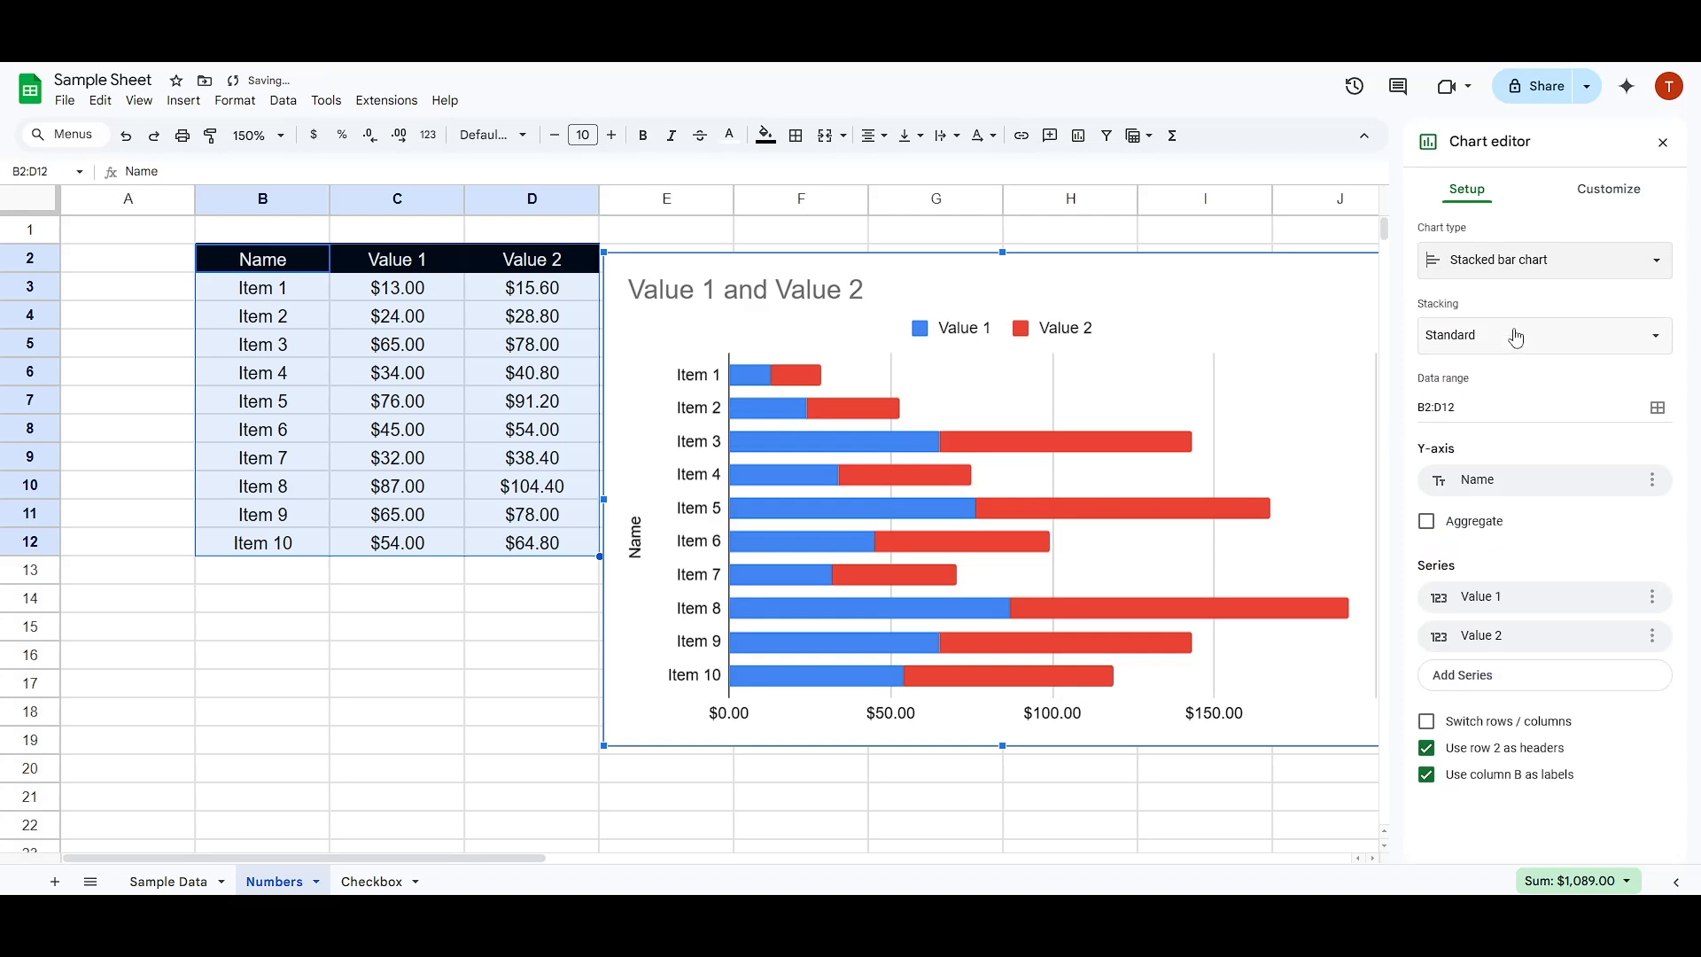
left_click(1535, 268)
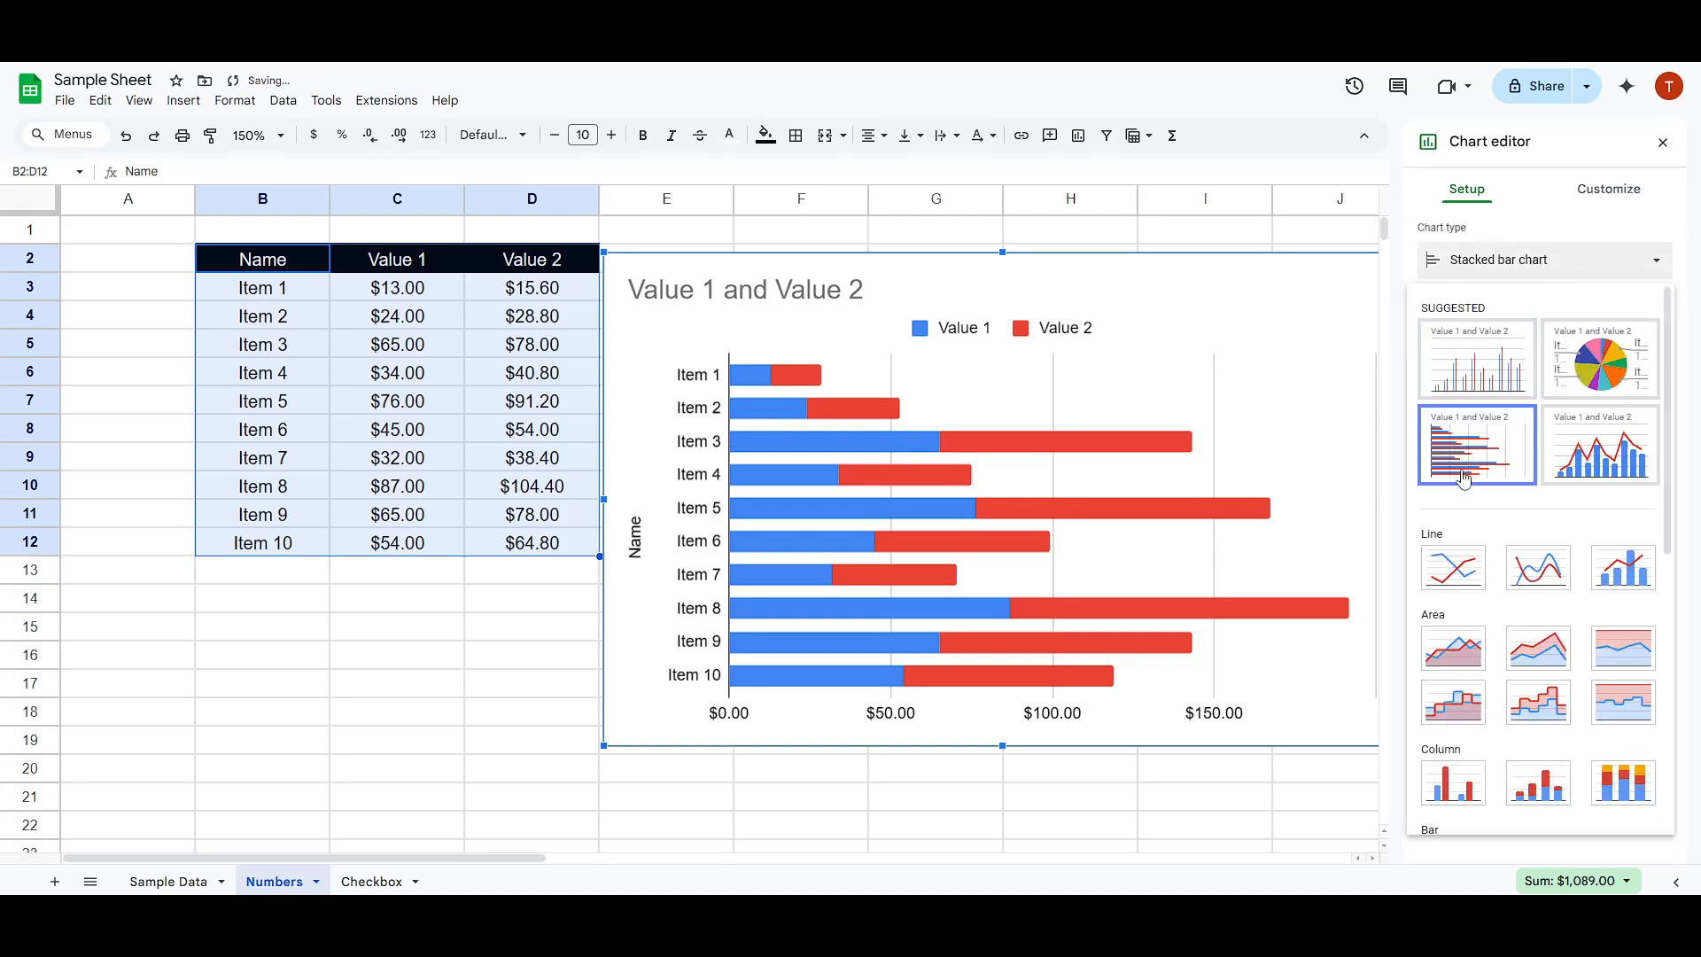
left_click(1477, 365)
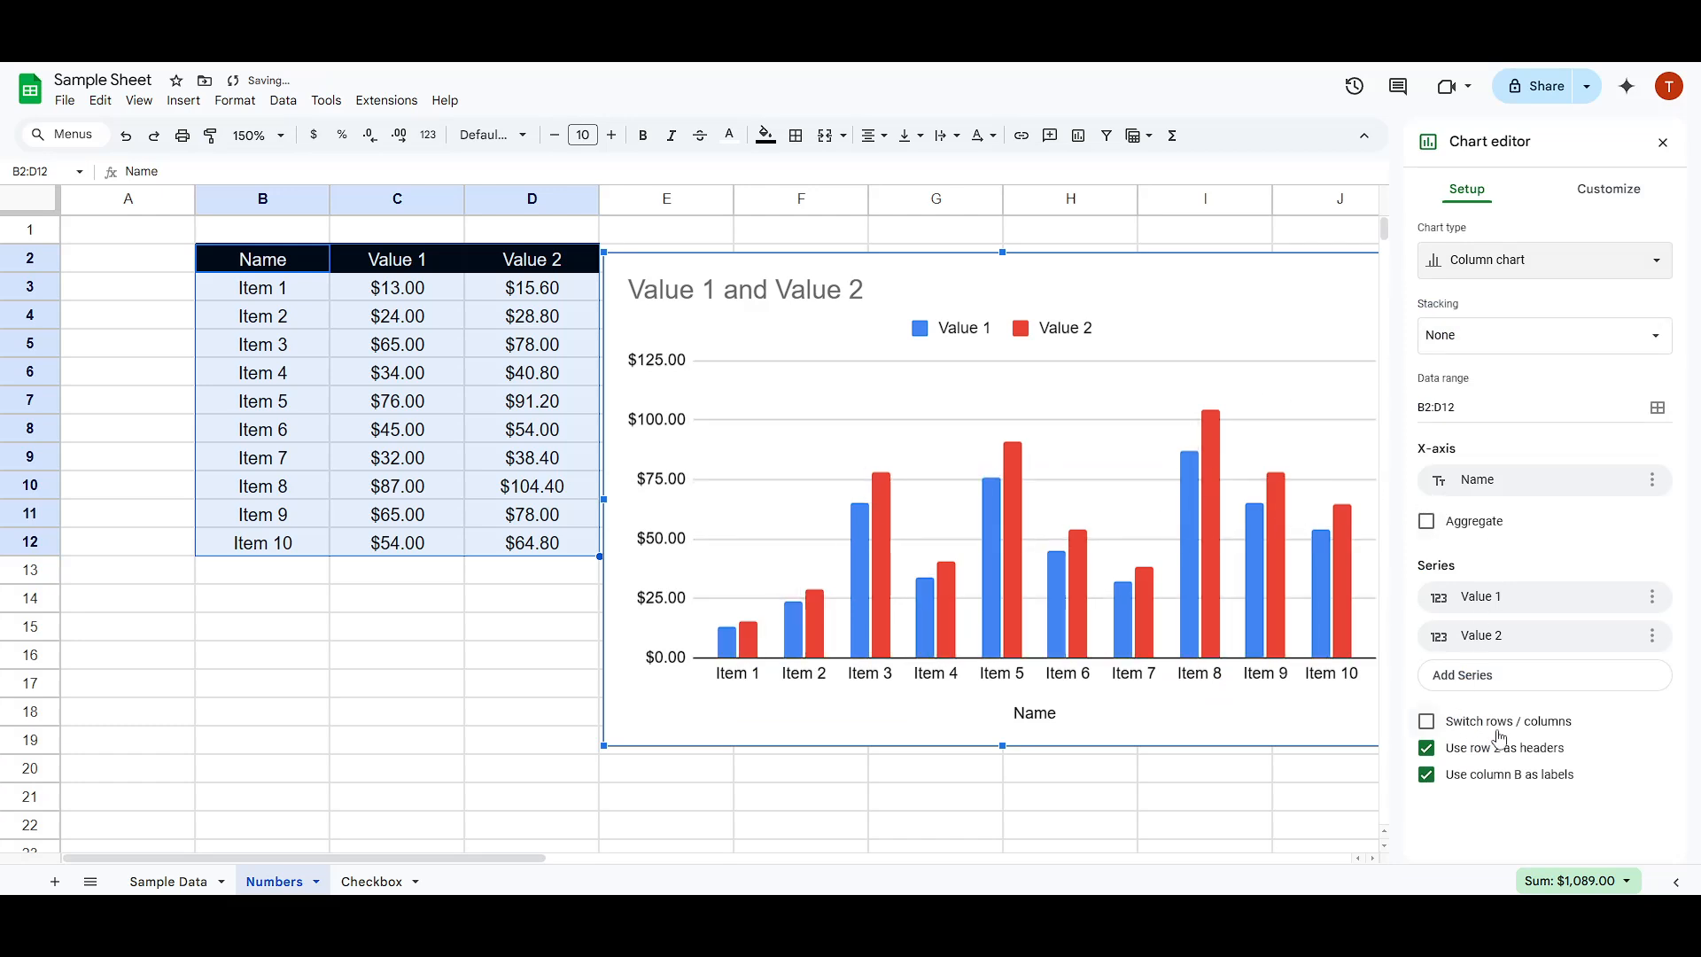
- Toggle the use of row 2 as headers off and back on, and switch the chart's rows and columns
left_click(1437, 749)
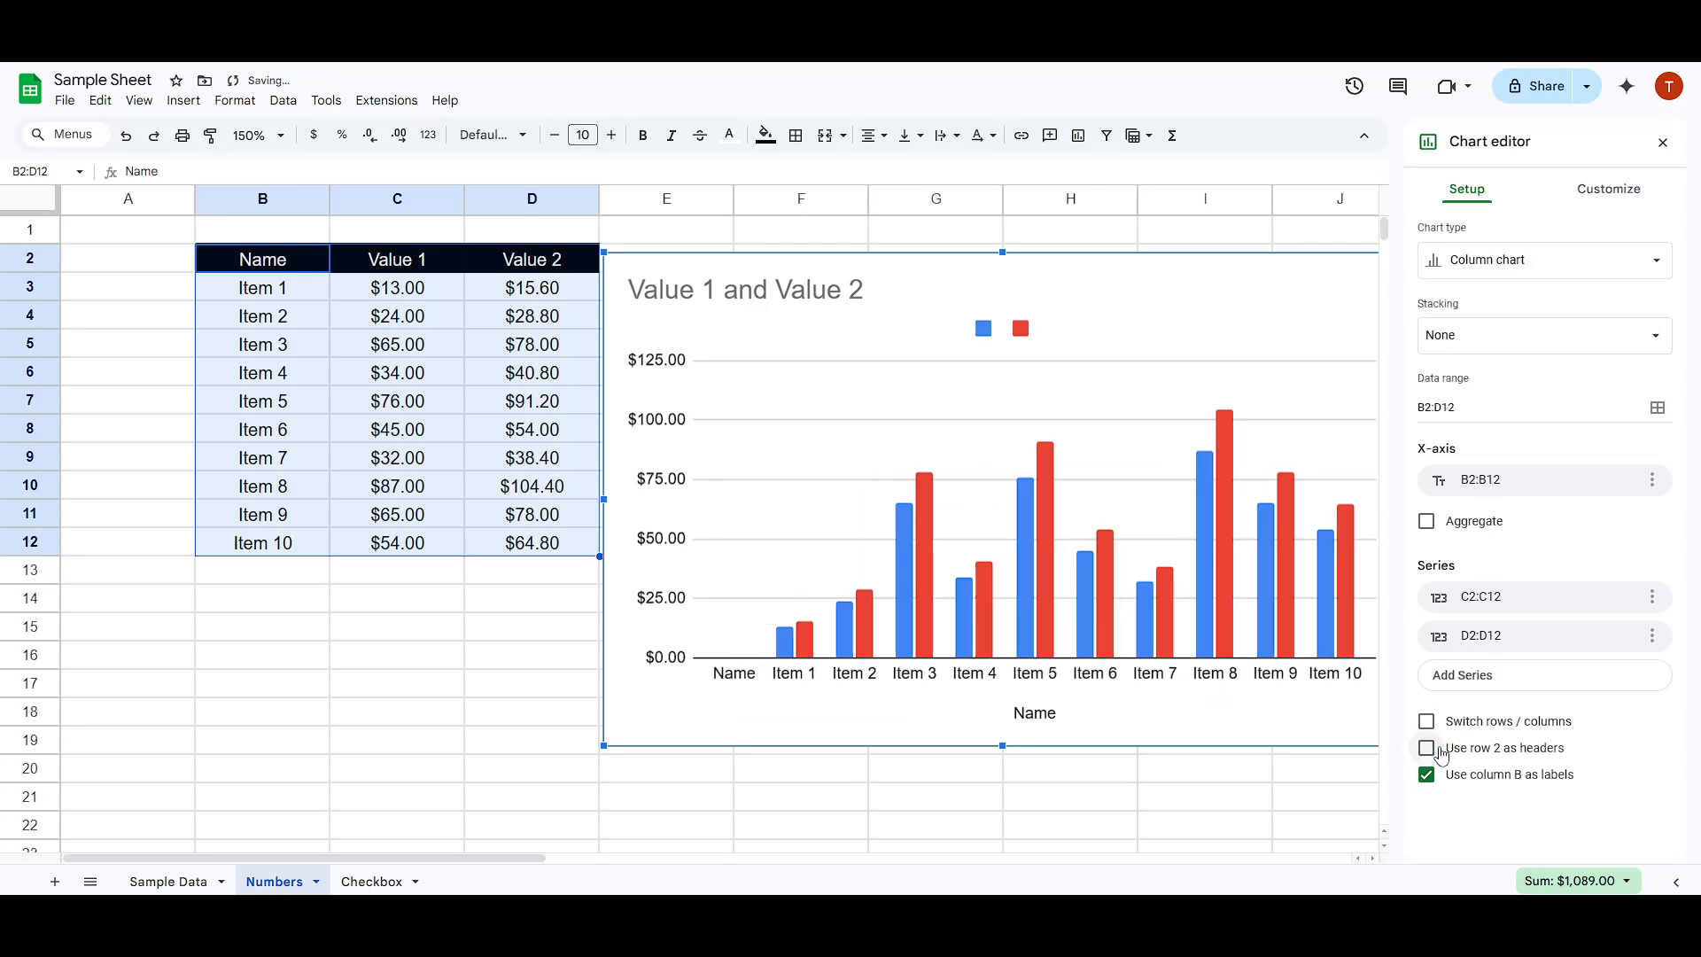
left_click(1437, 750)
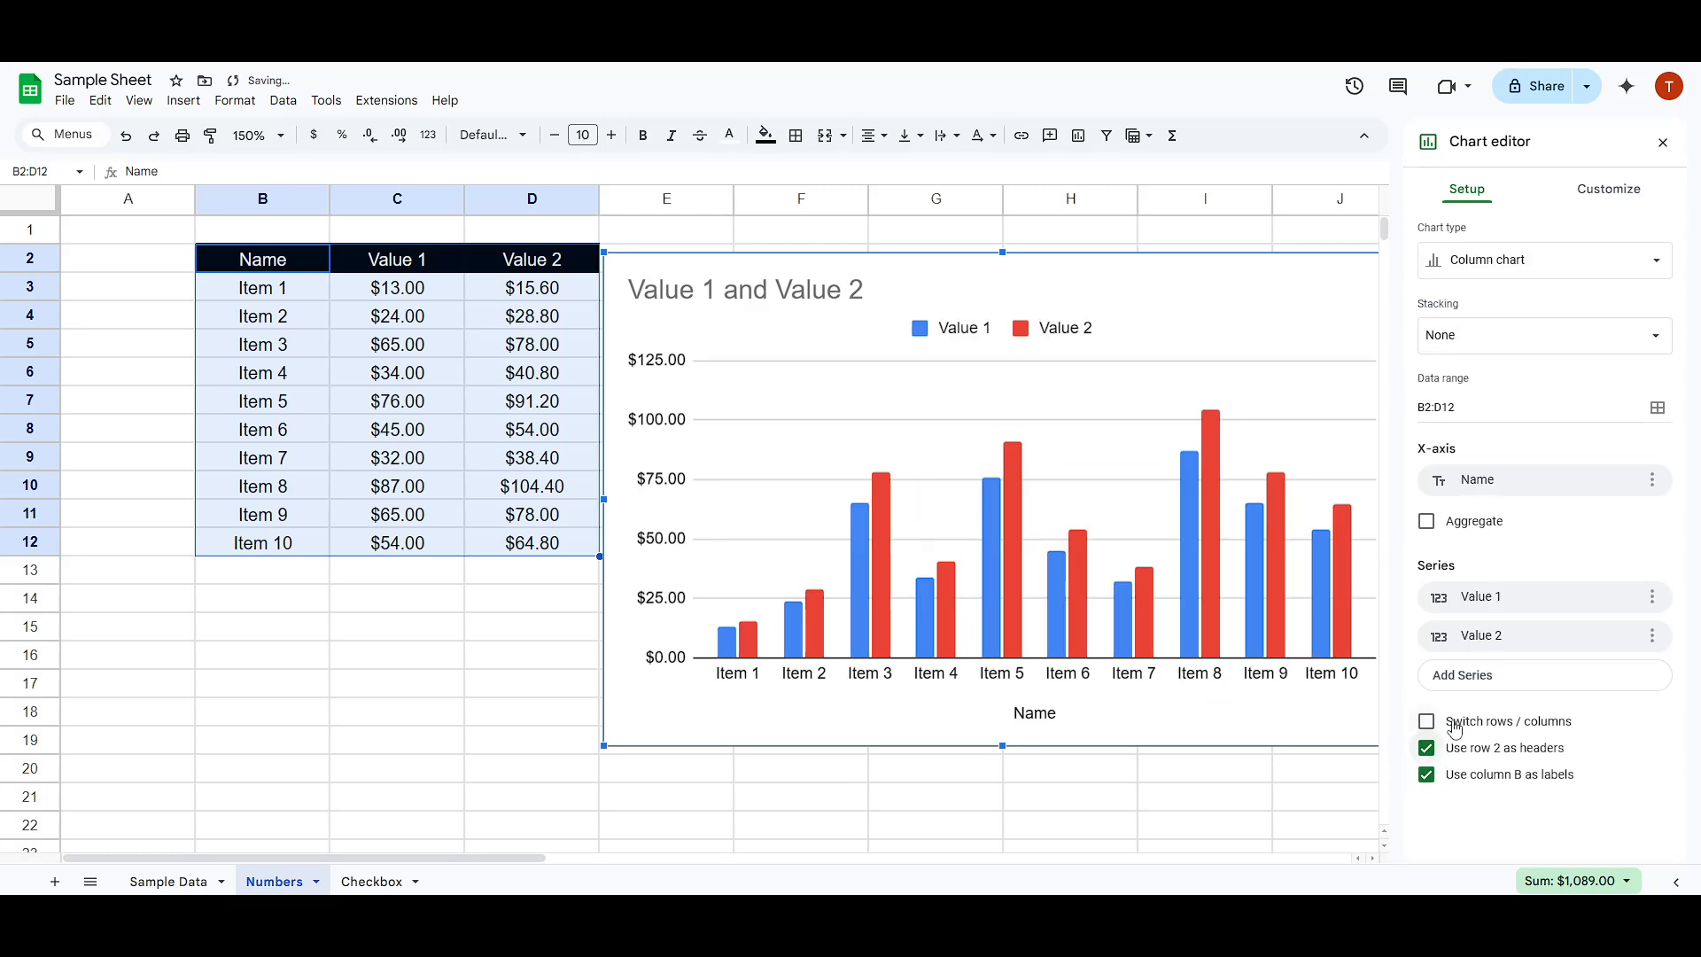
left_click(1426, 721)
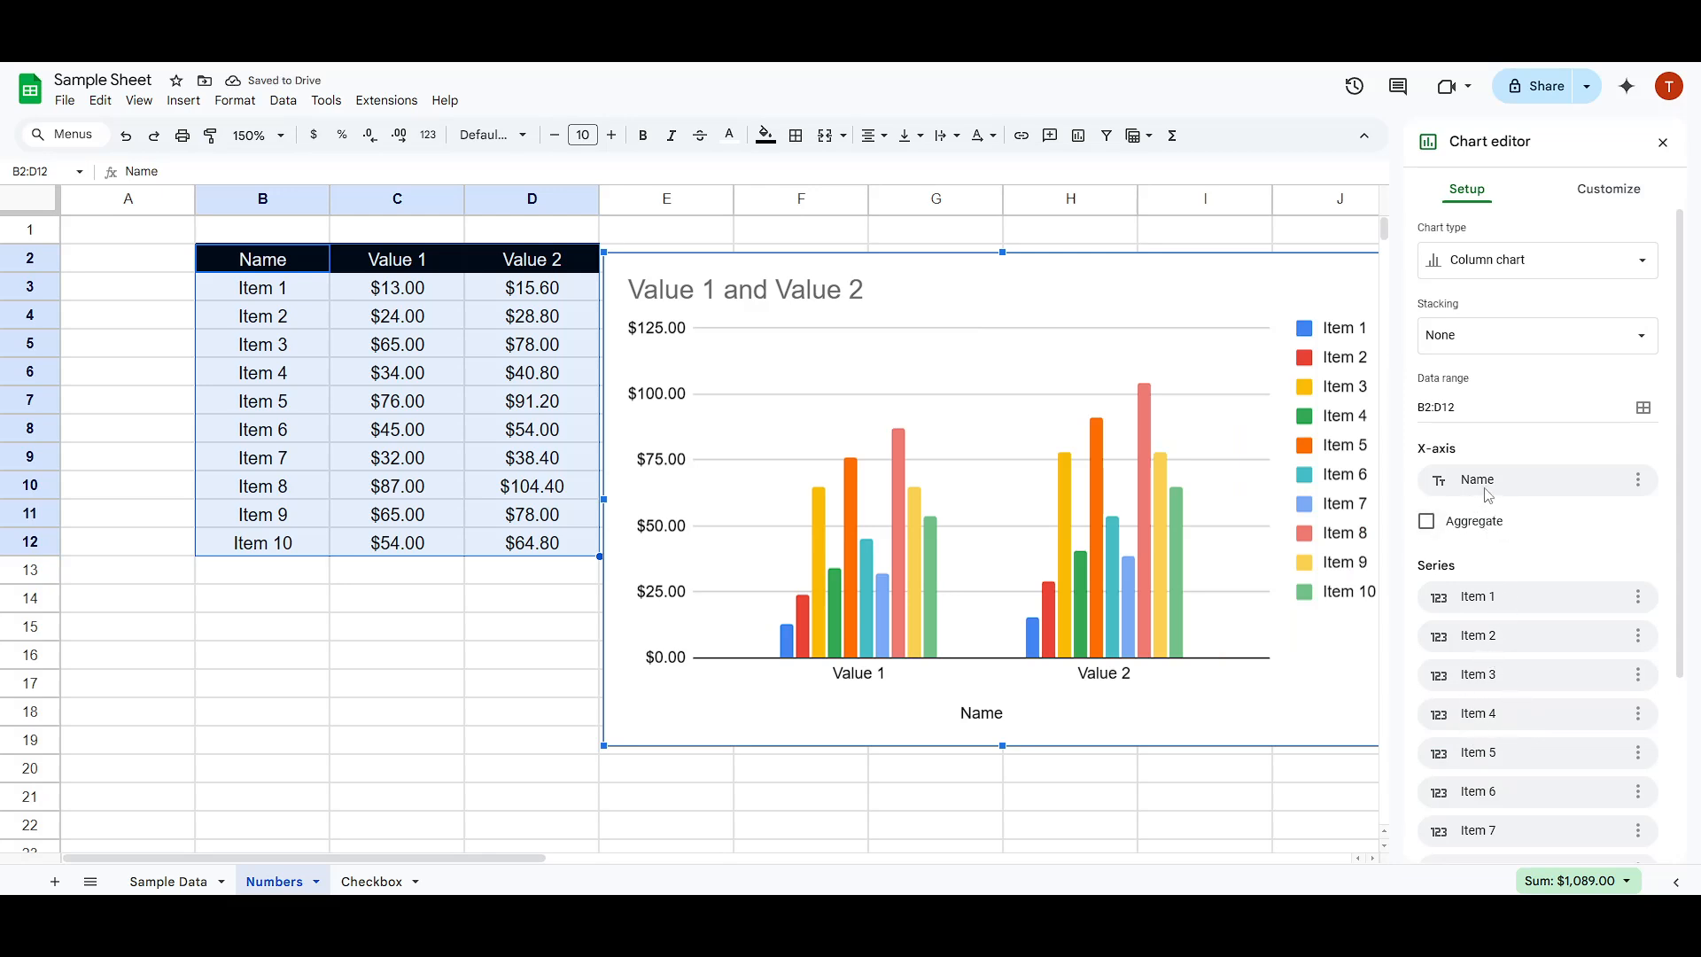
scroll(1464, 490, "down", 3)
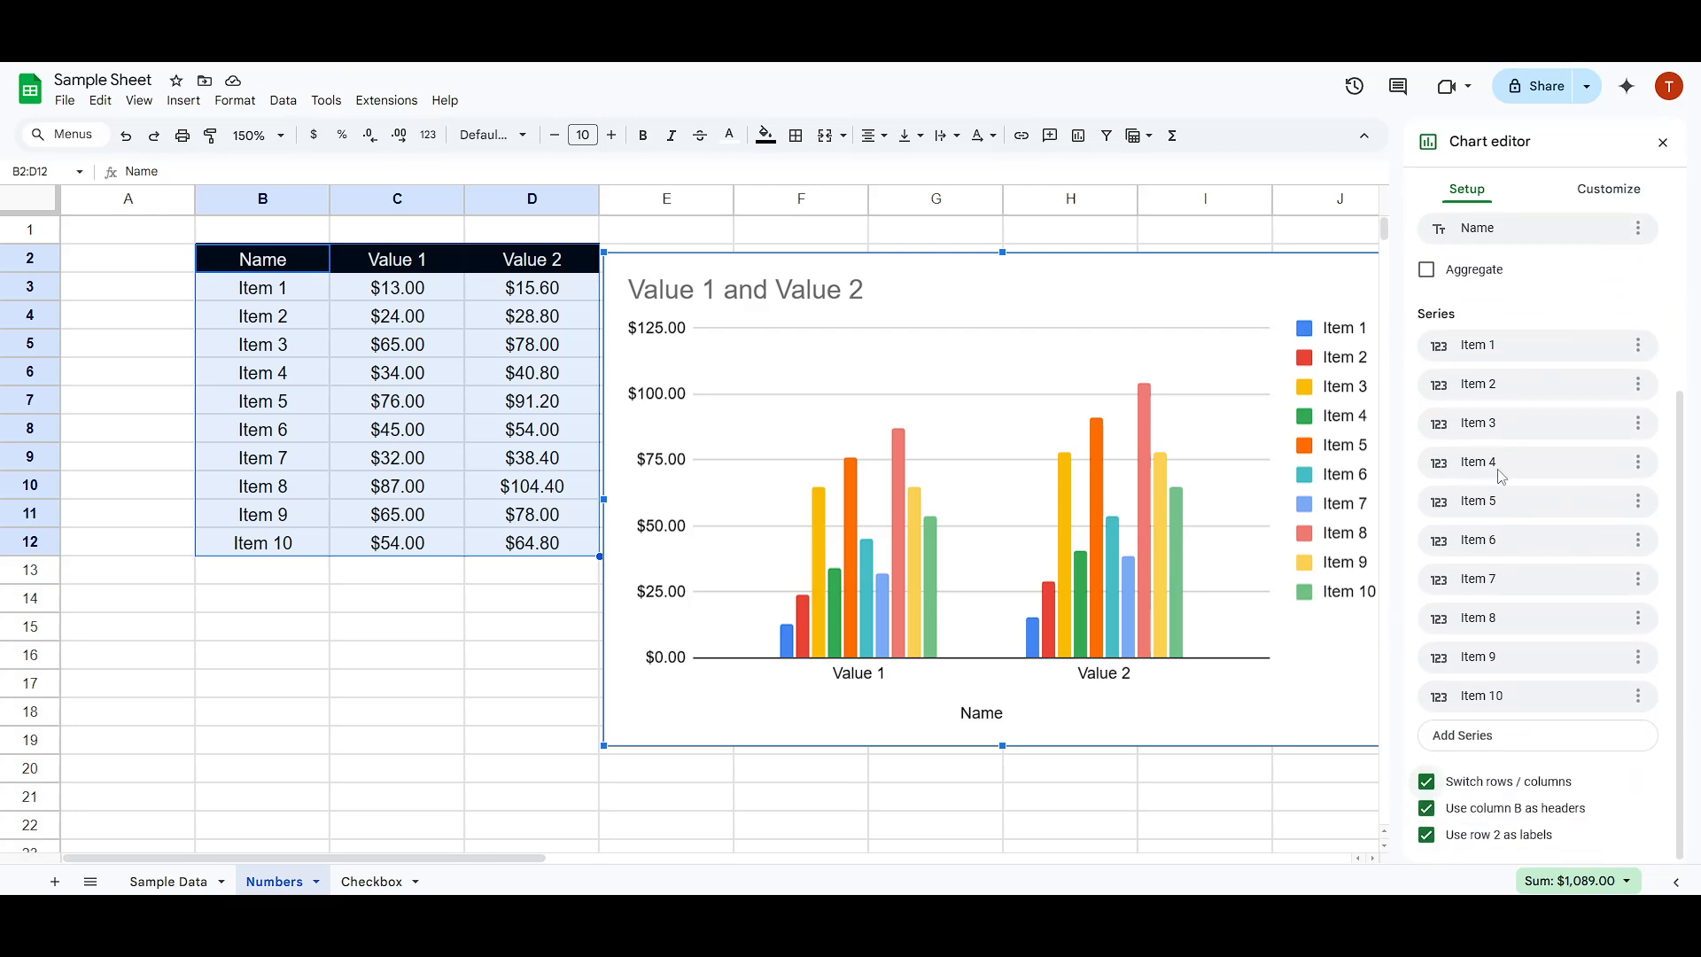
- Set the chart's border color to black in the chart style settings
left_click(1606, 190)
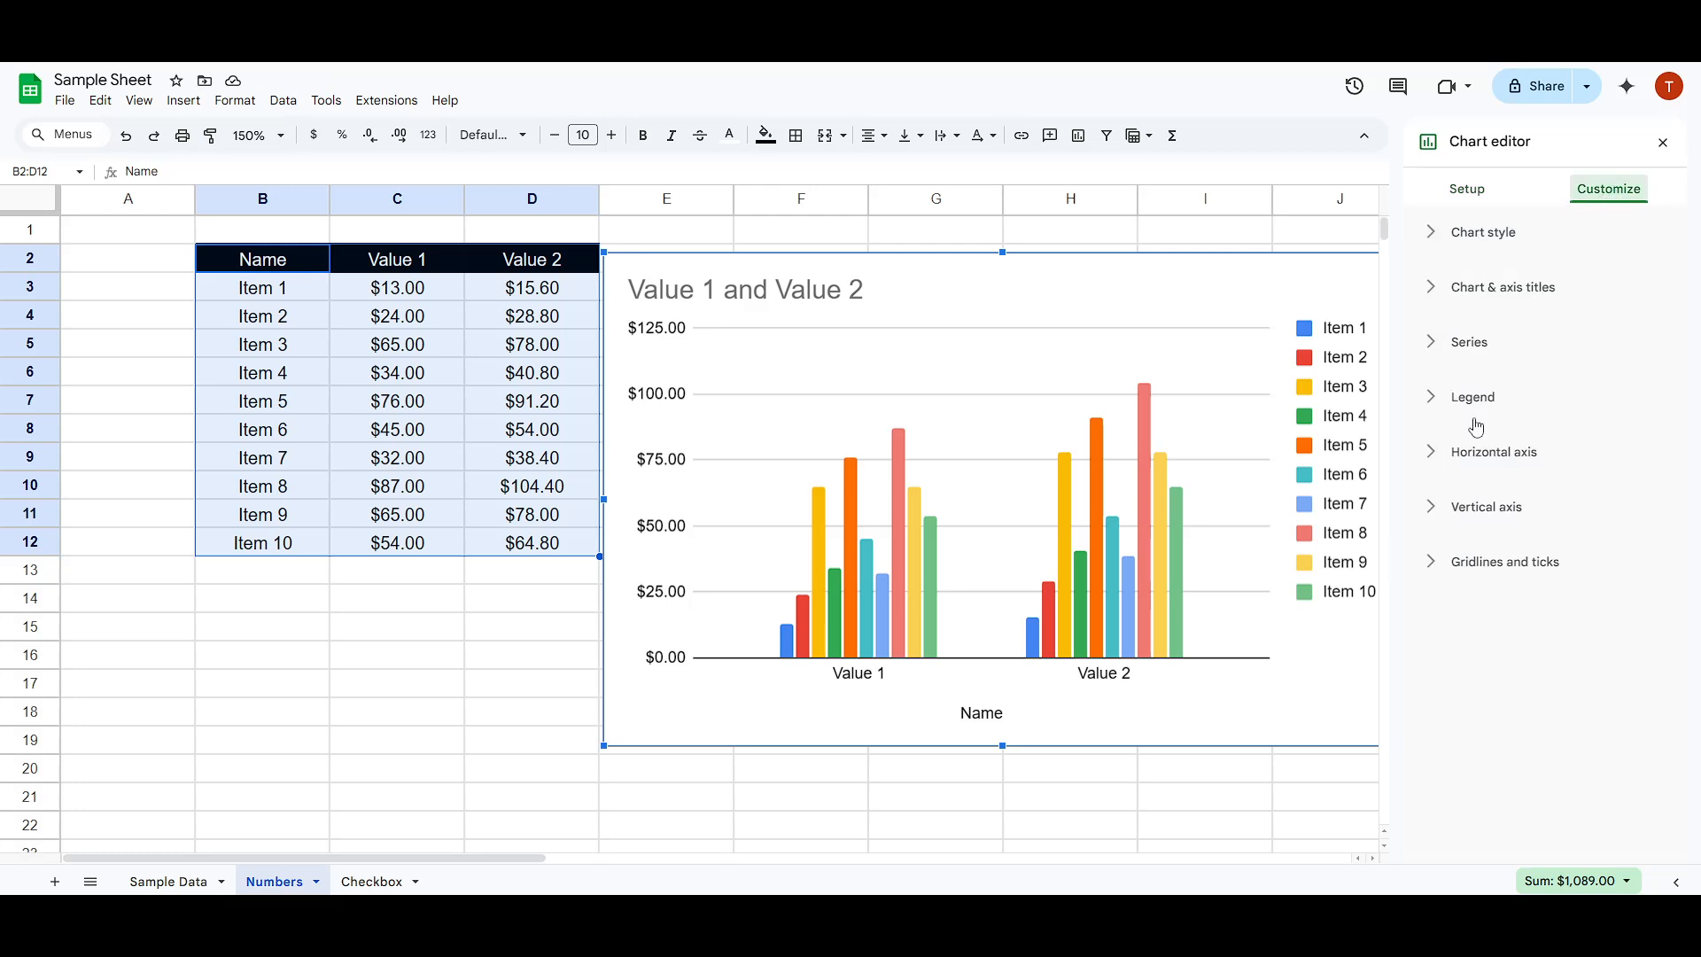
left_click(1462, 232)
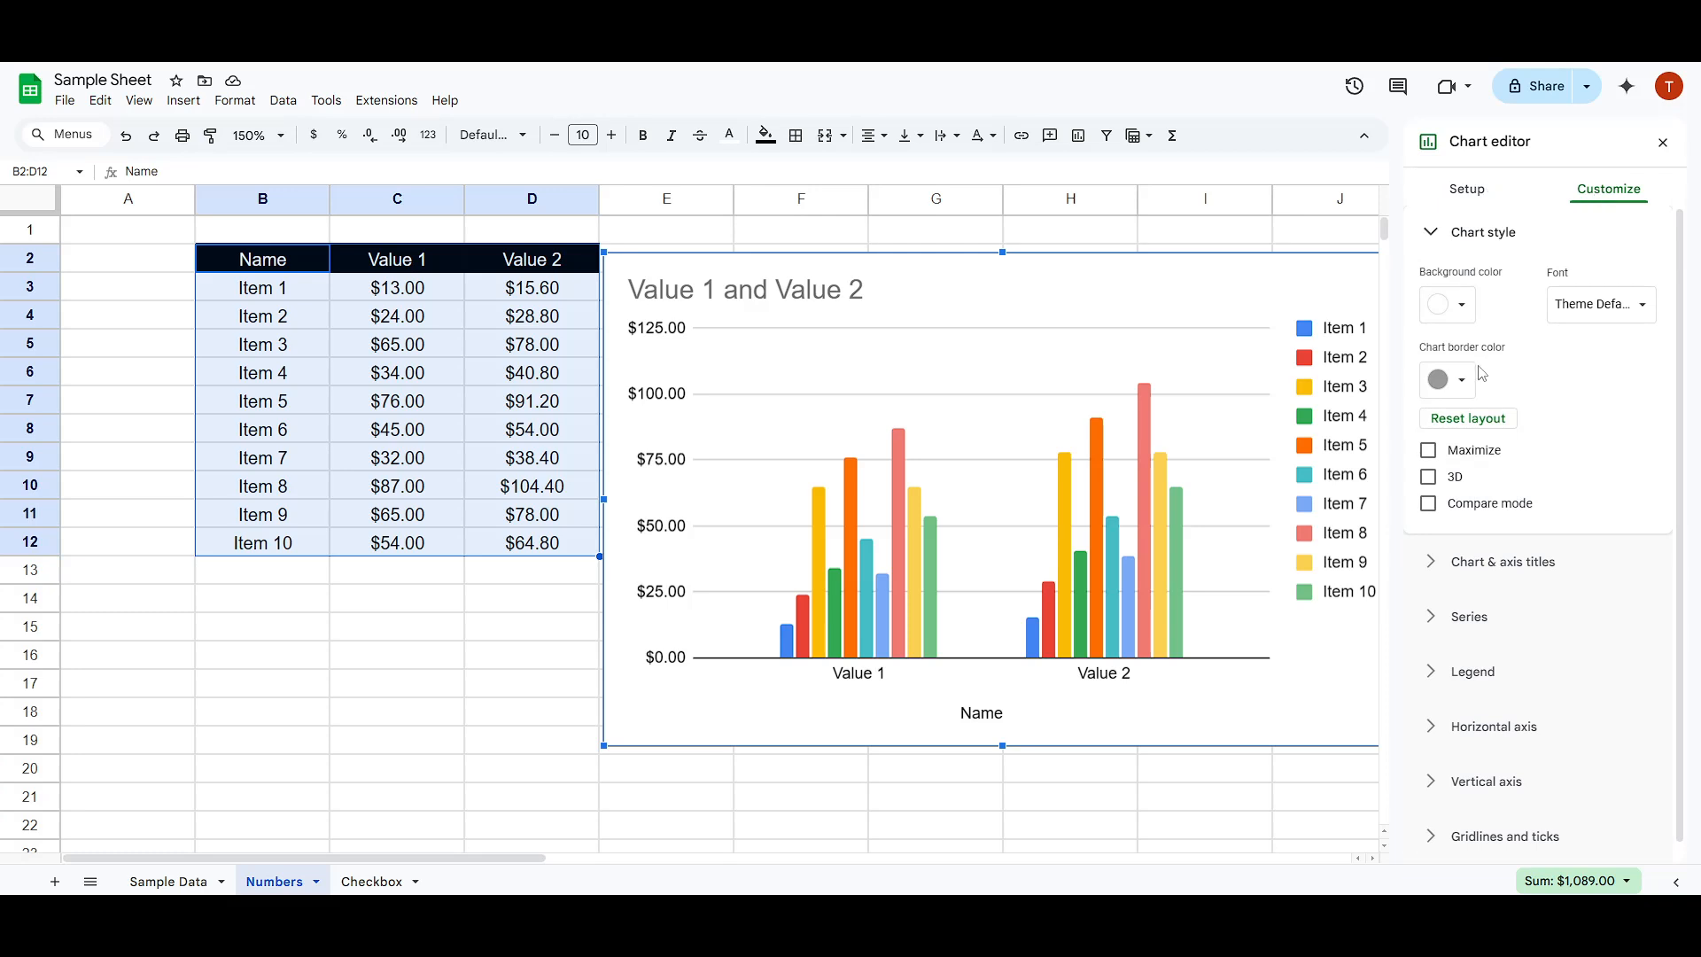
scroll(1479, 385, "down", 1)
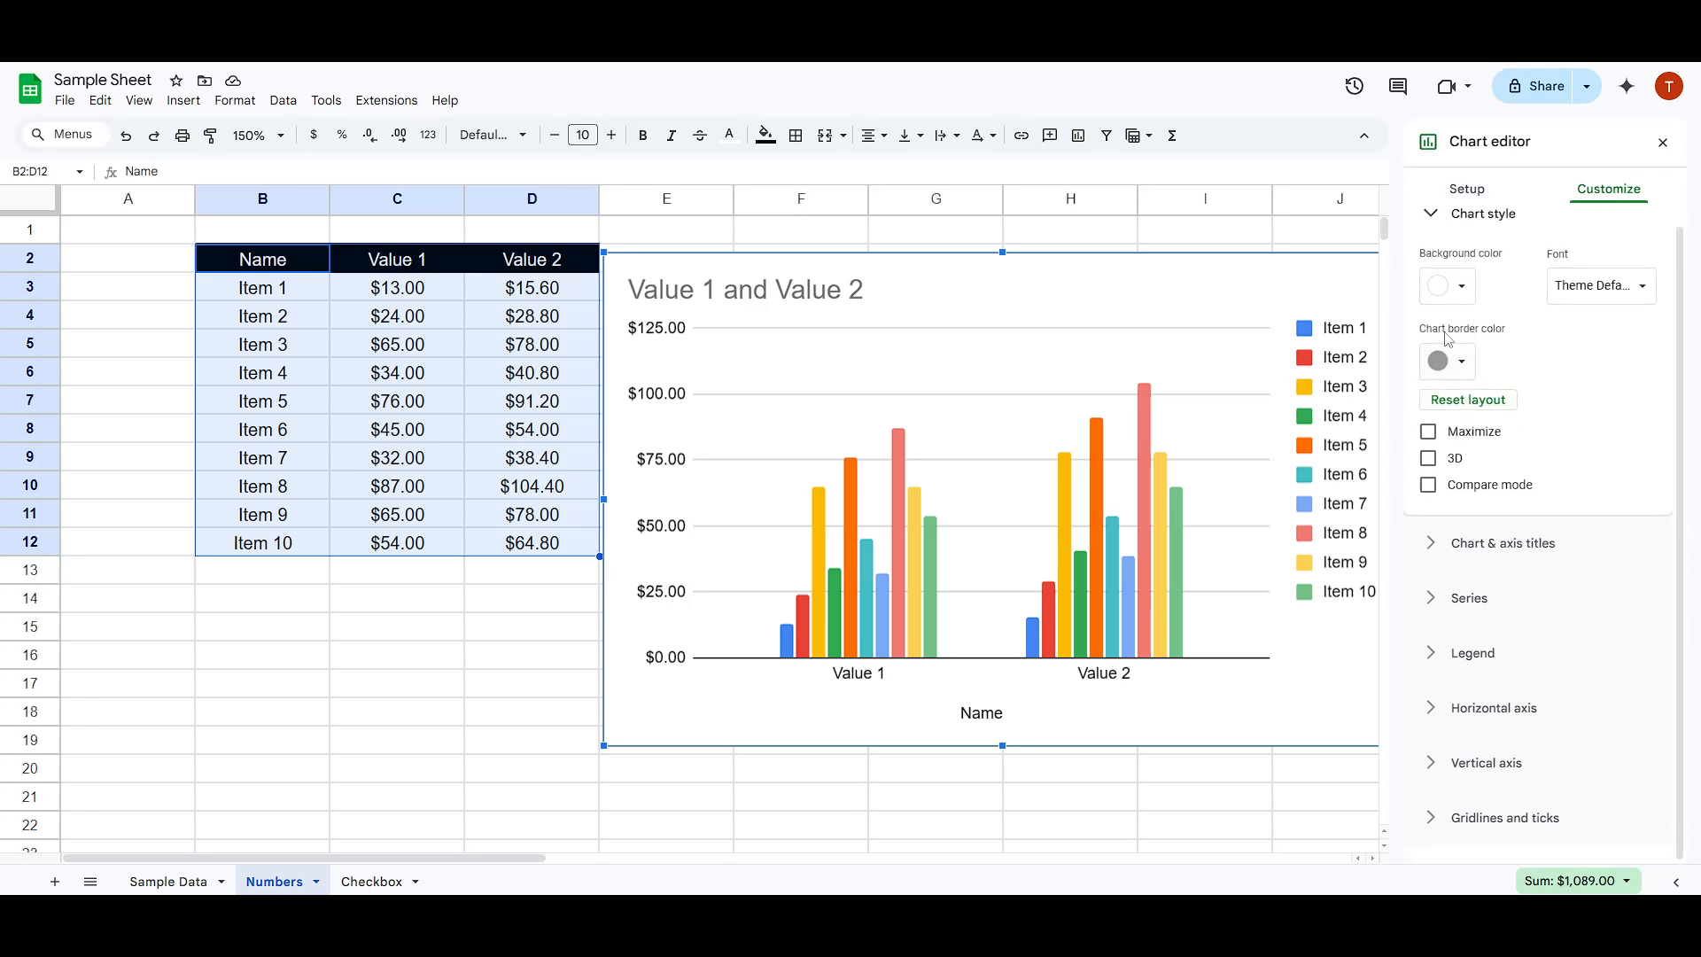
left_click(1444, 363)
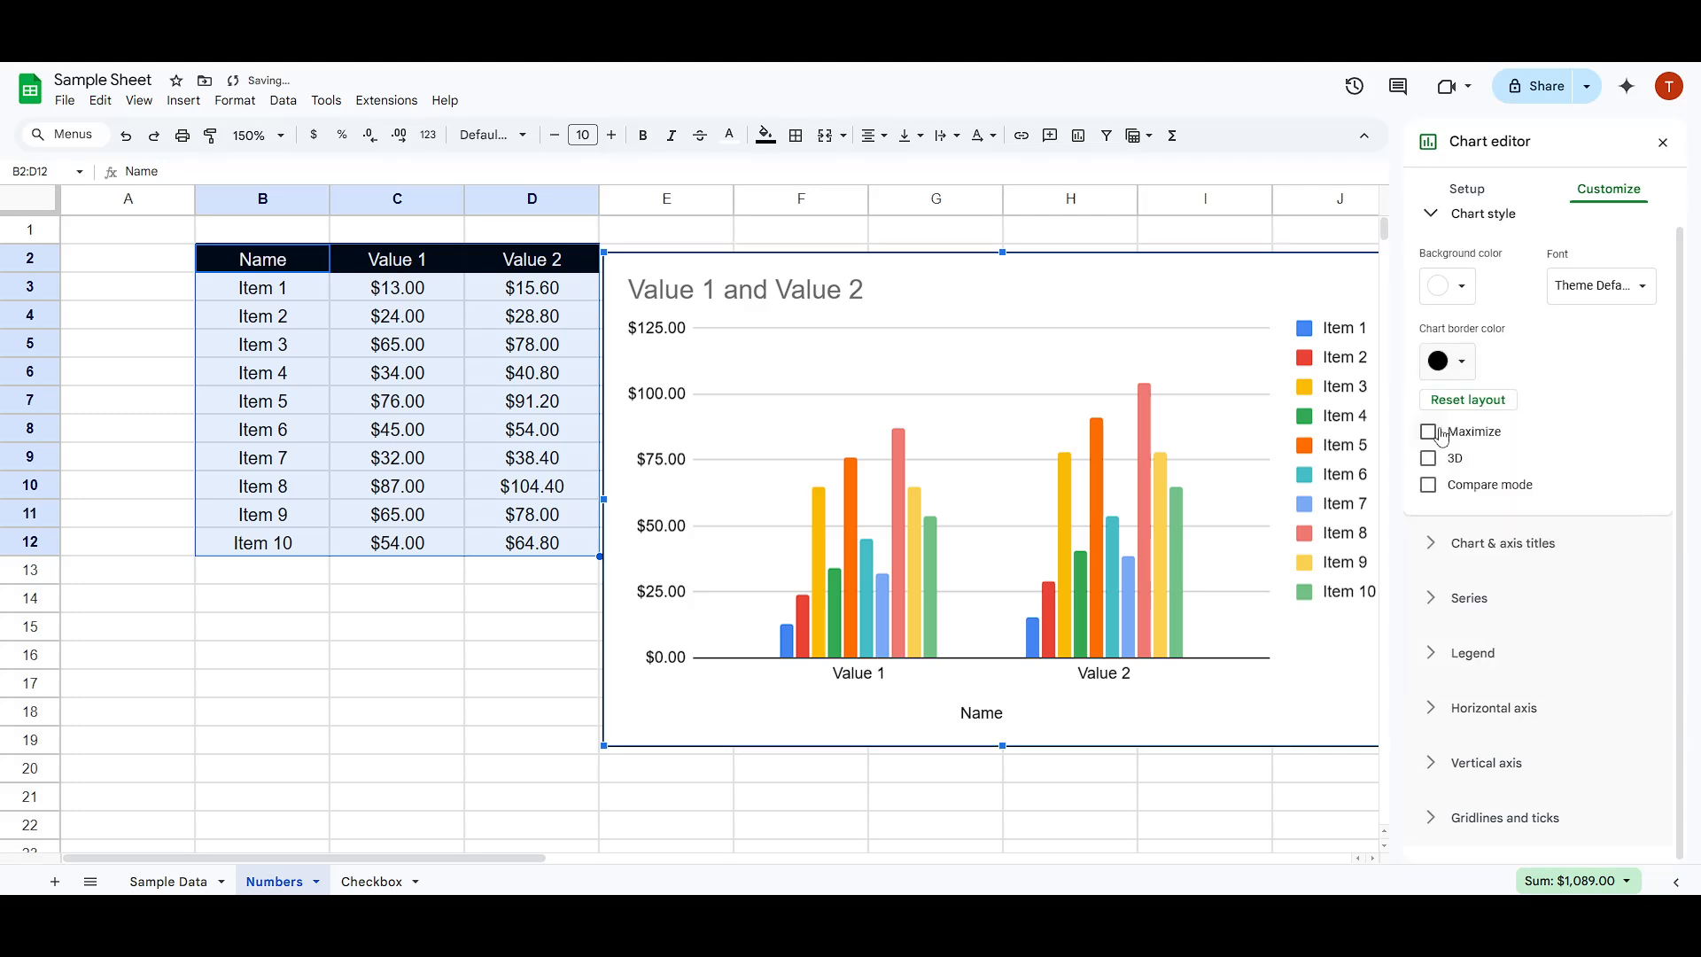
left_click(1439, 431)
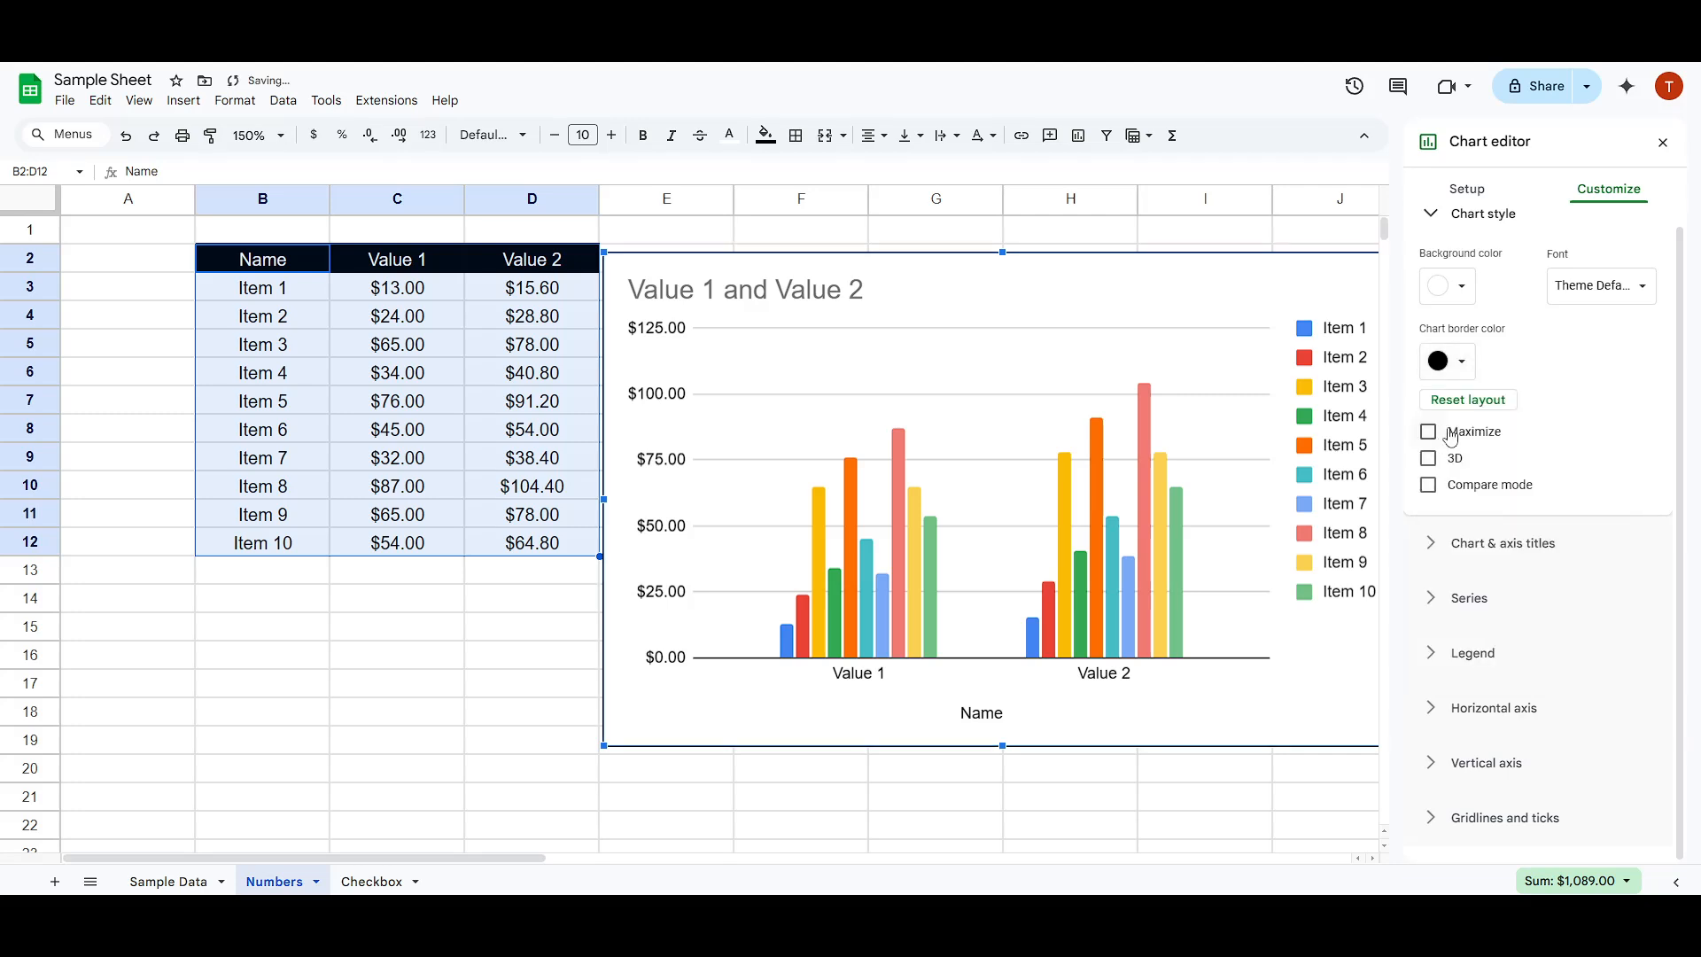
- Set the chart's background color to light yellow after trying red
left_click(1456, 284)
left_click(1458, 373)
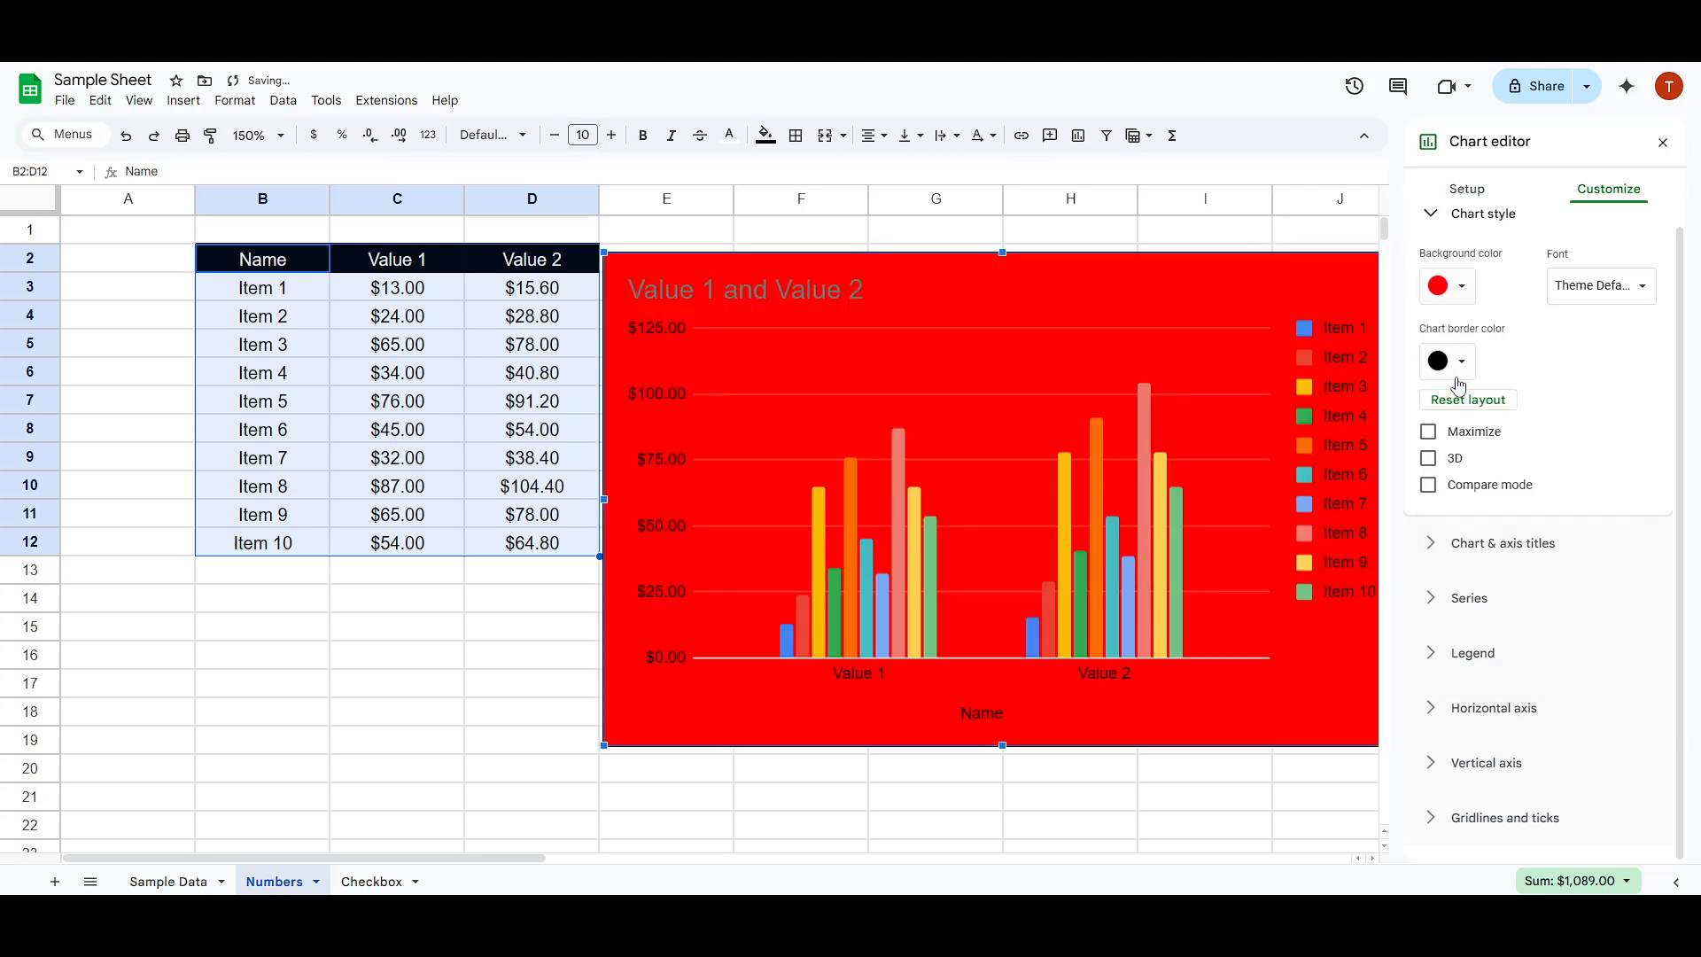
left_click(1448, 289)
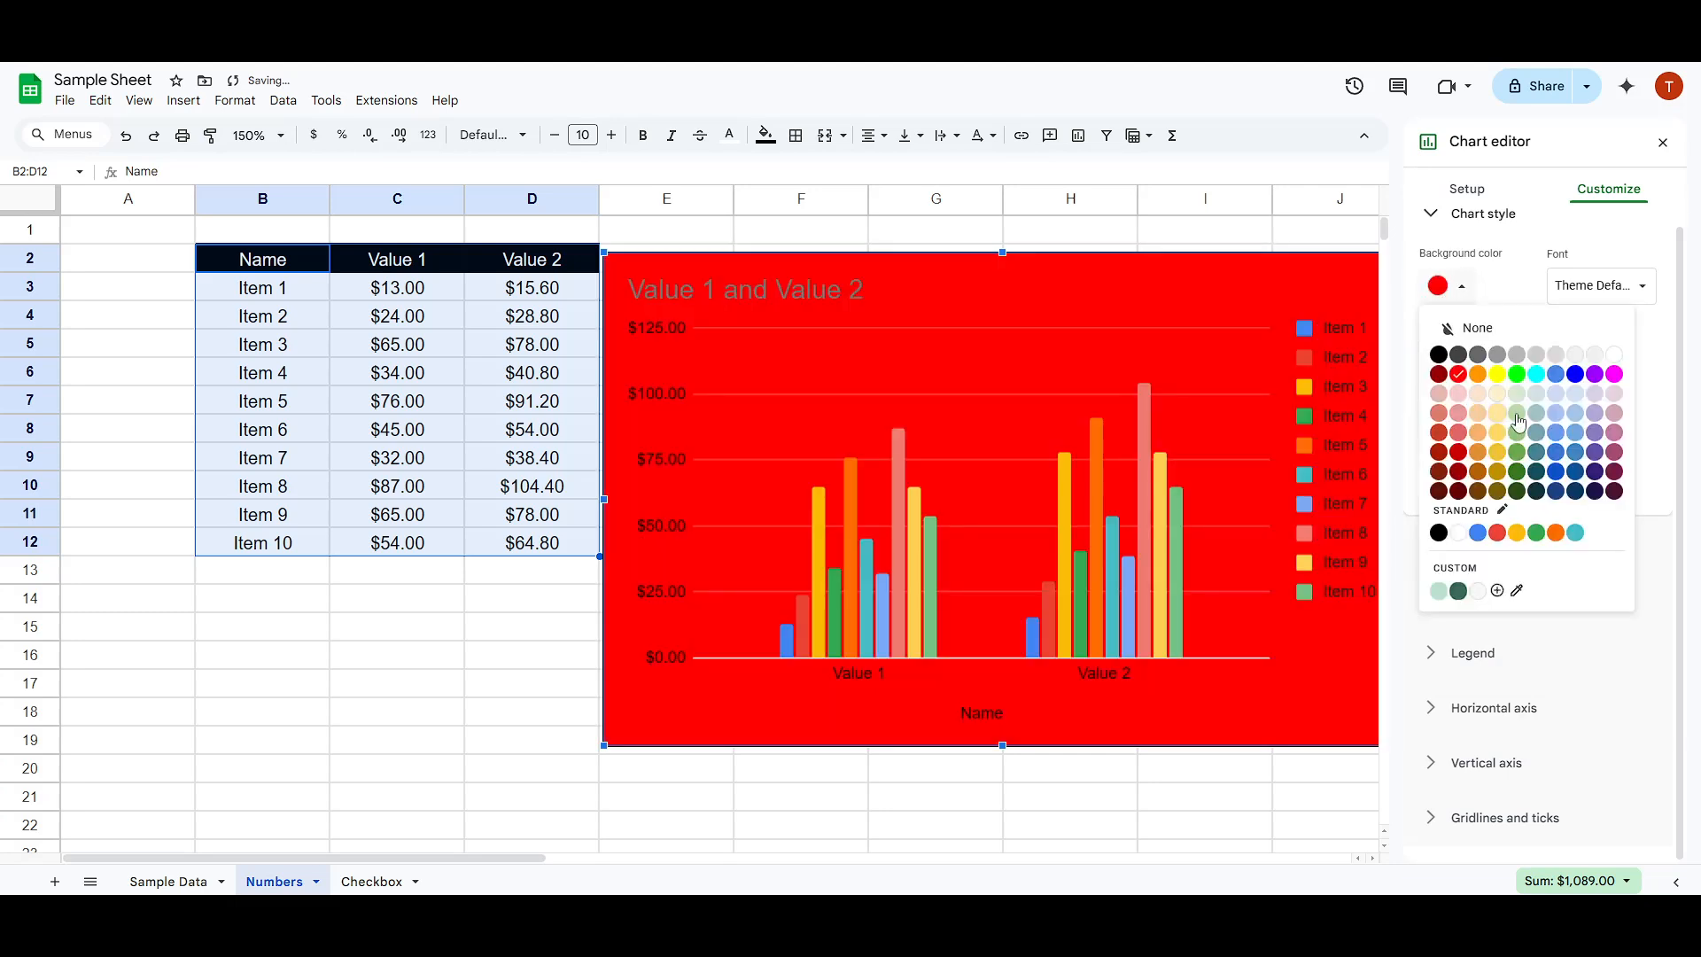
left_click(1497, 398)
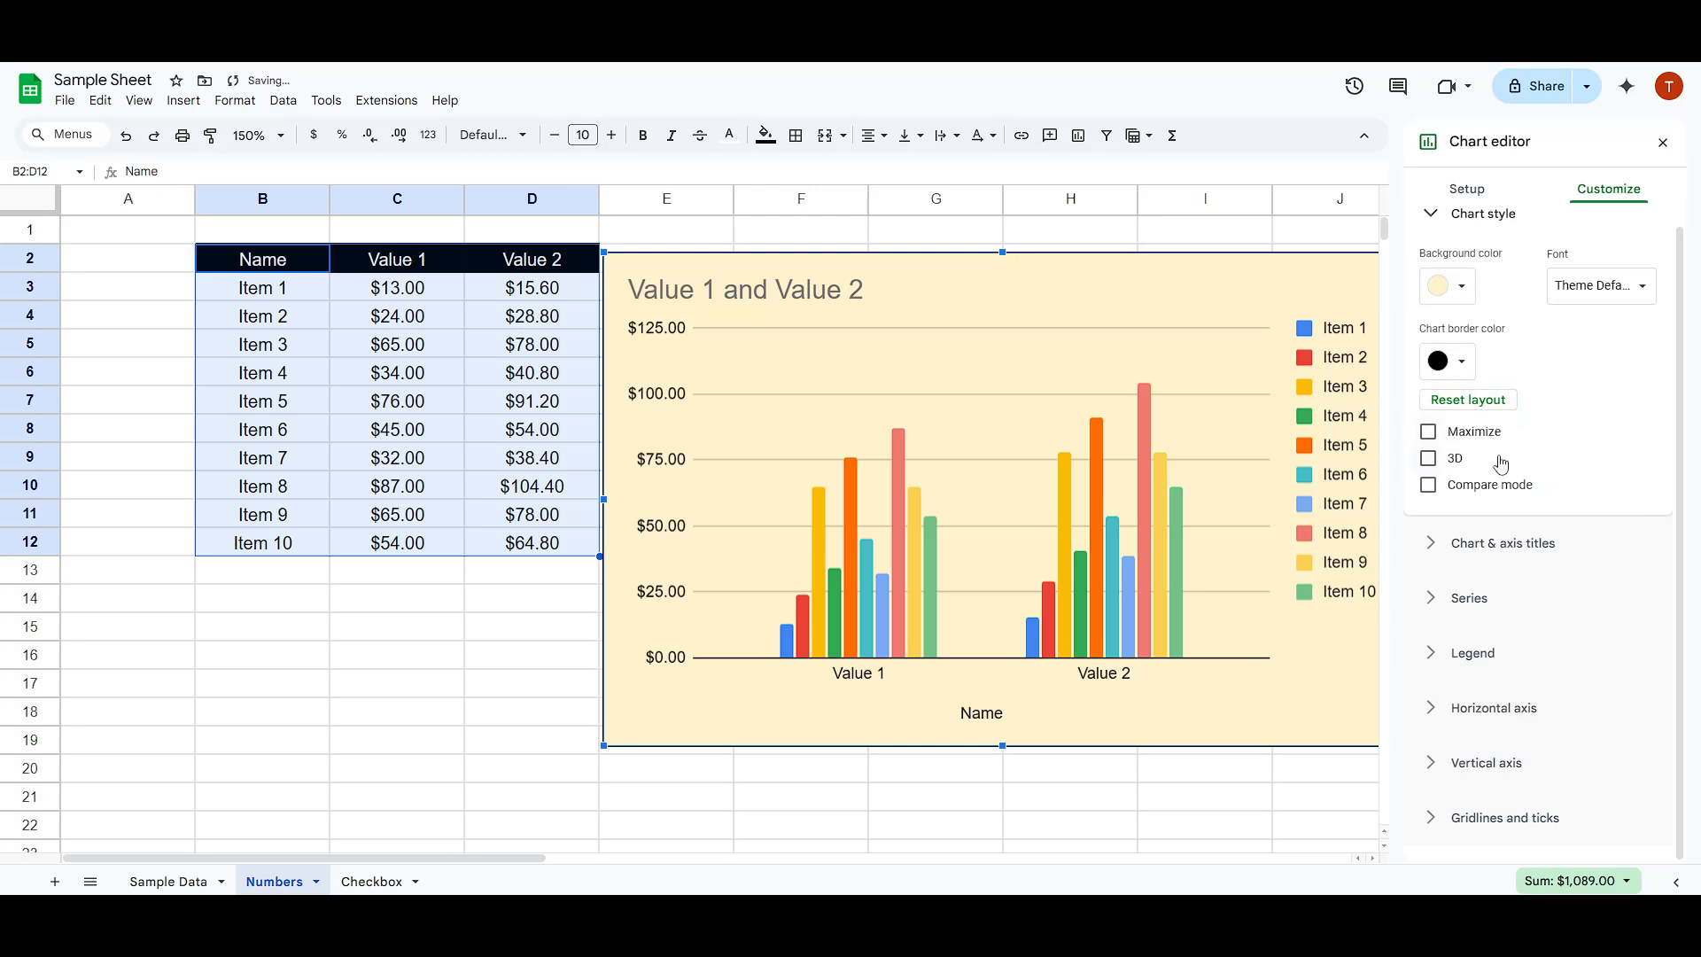
- Replace the chart's title text with a new title beginning with "M"
left_click(1485, 550)
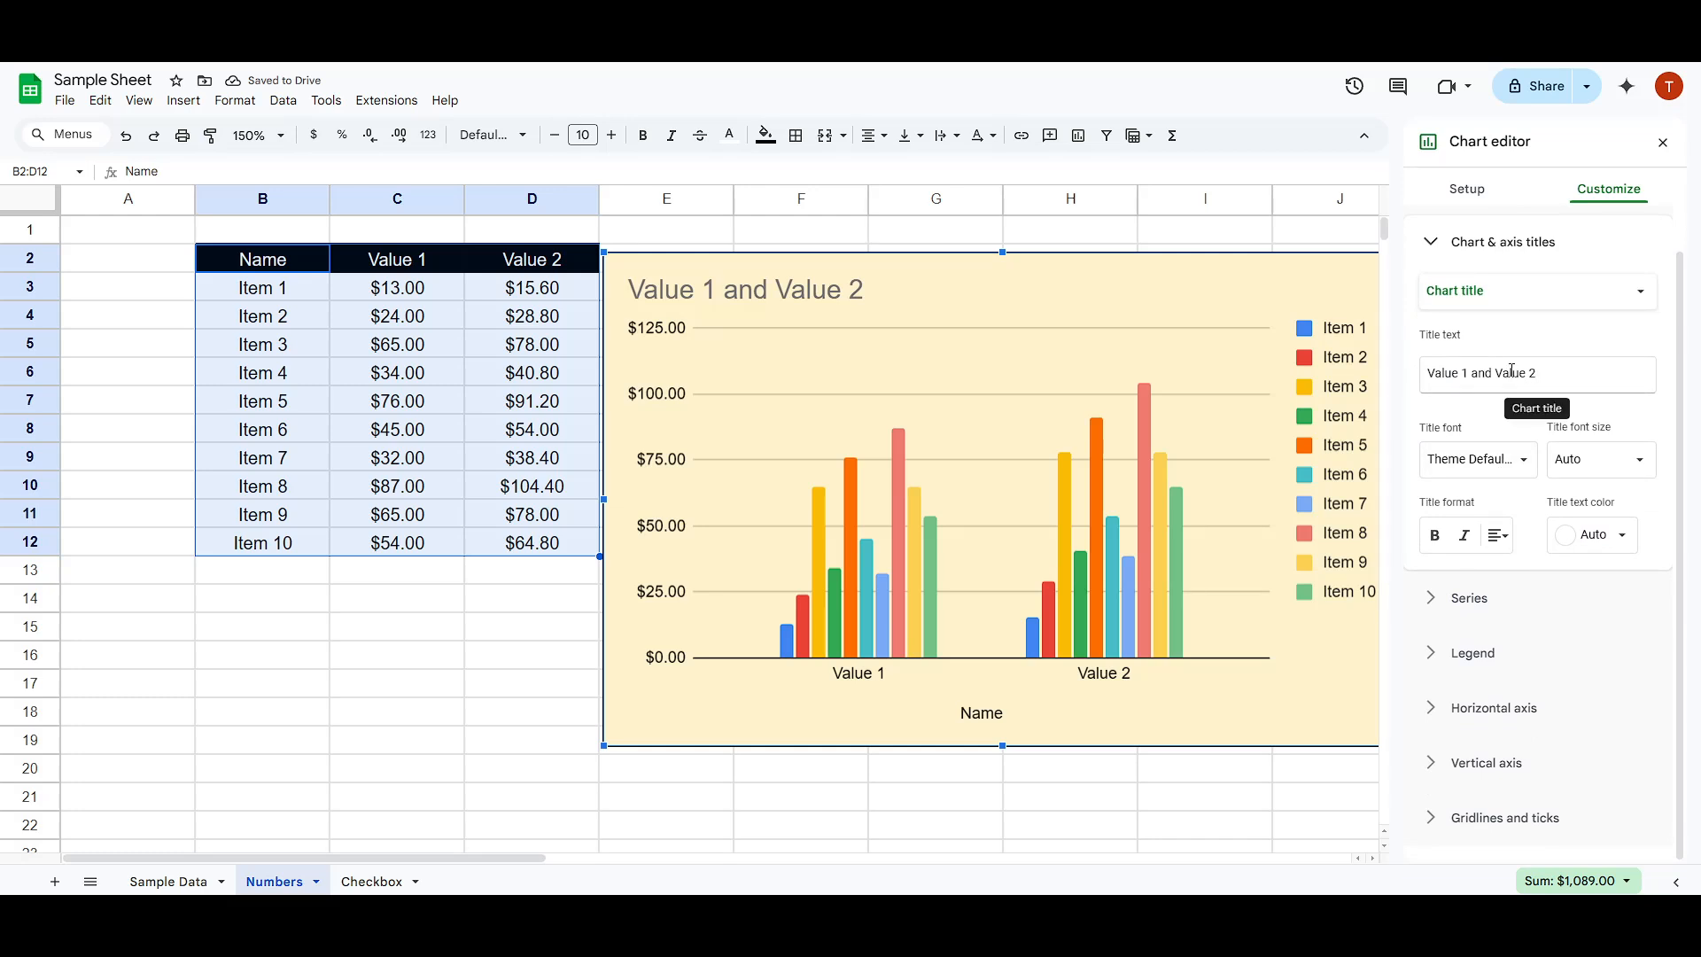
left_click(1570, 375)
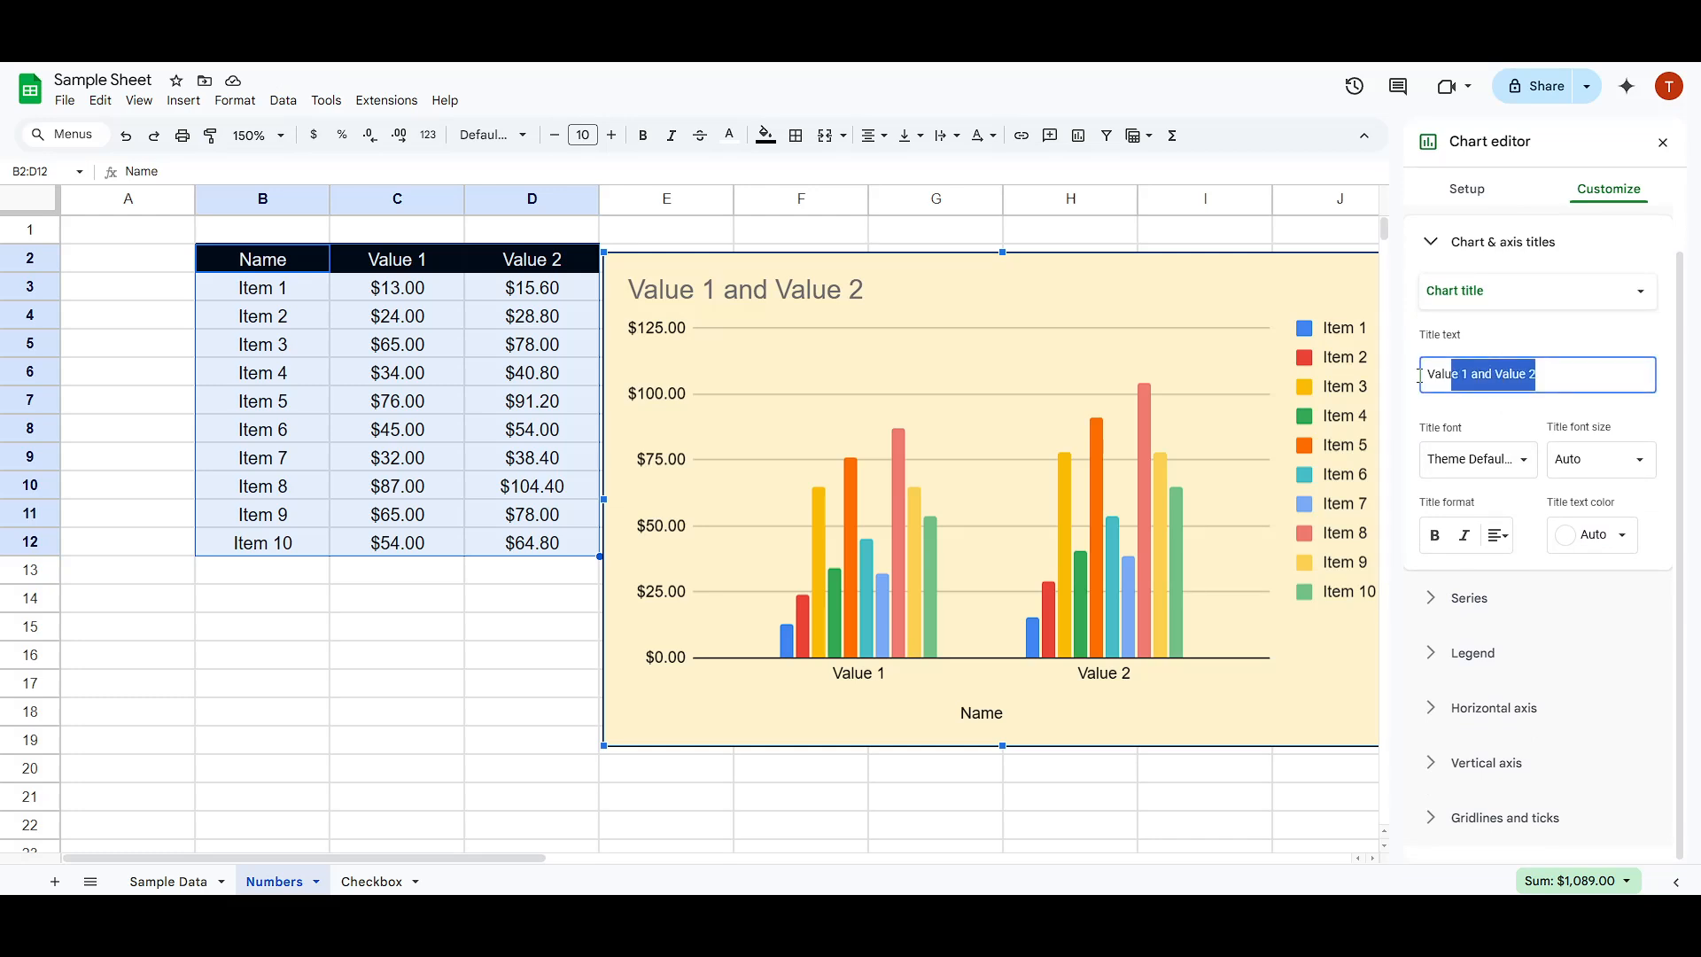
type("M")
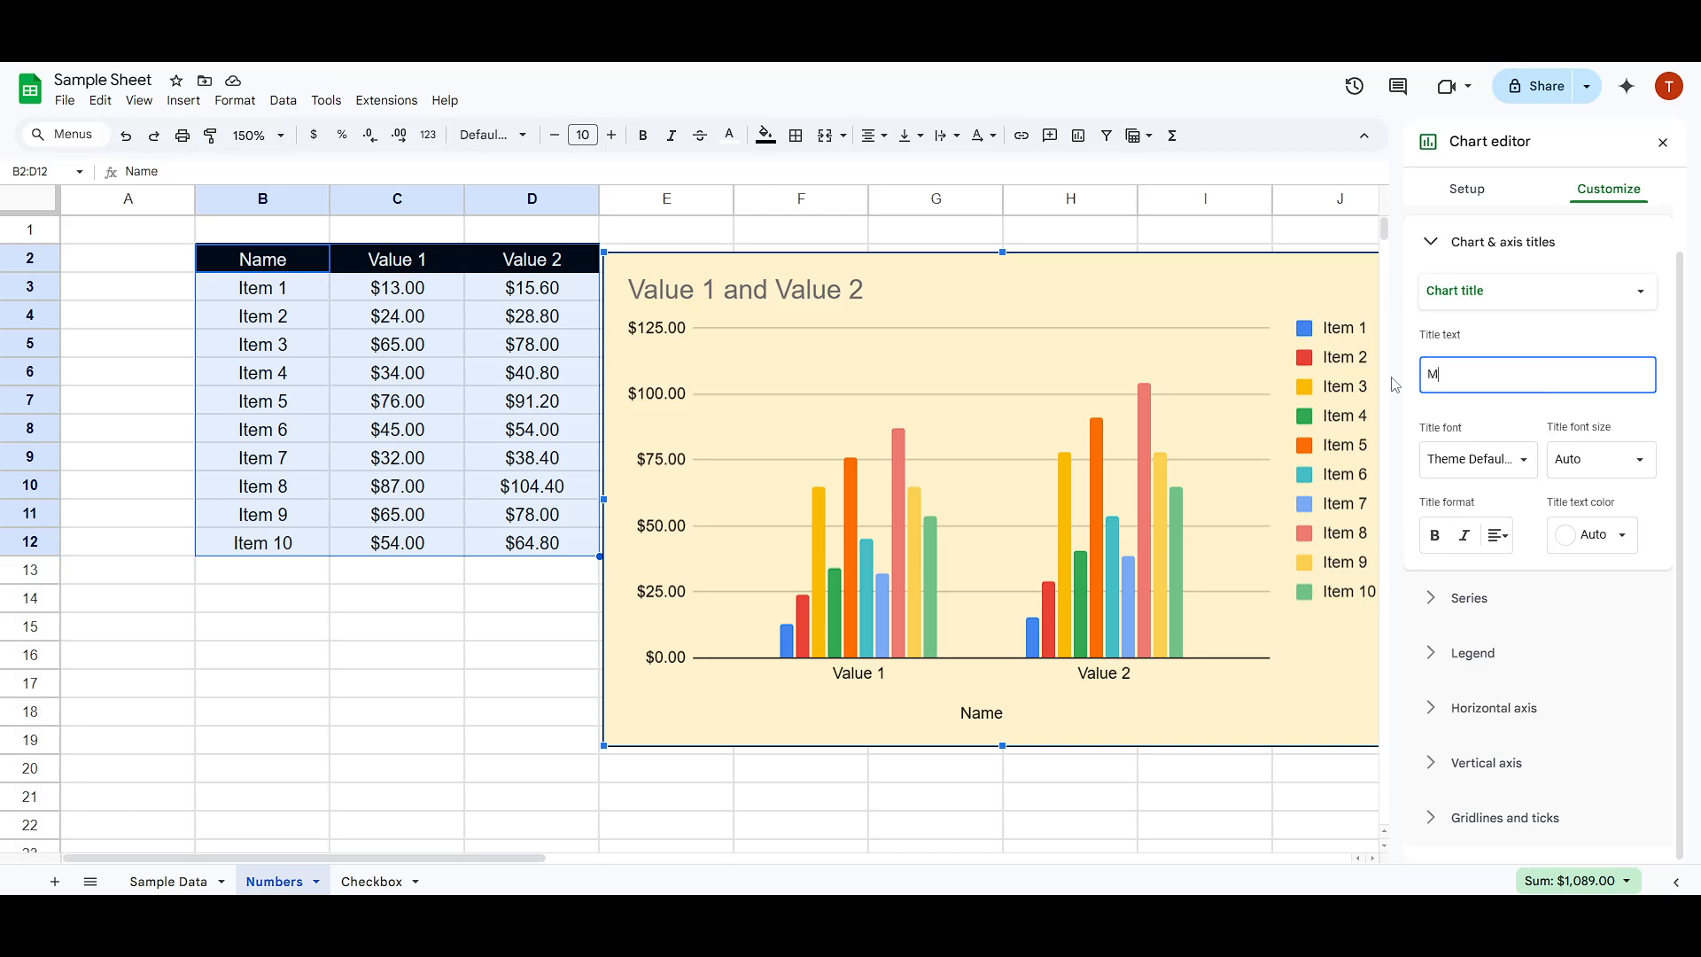